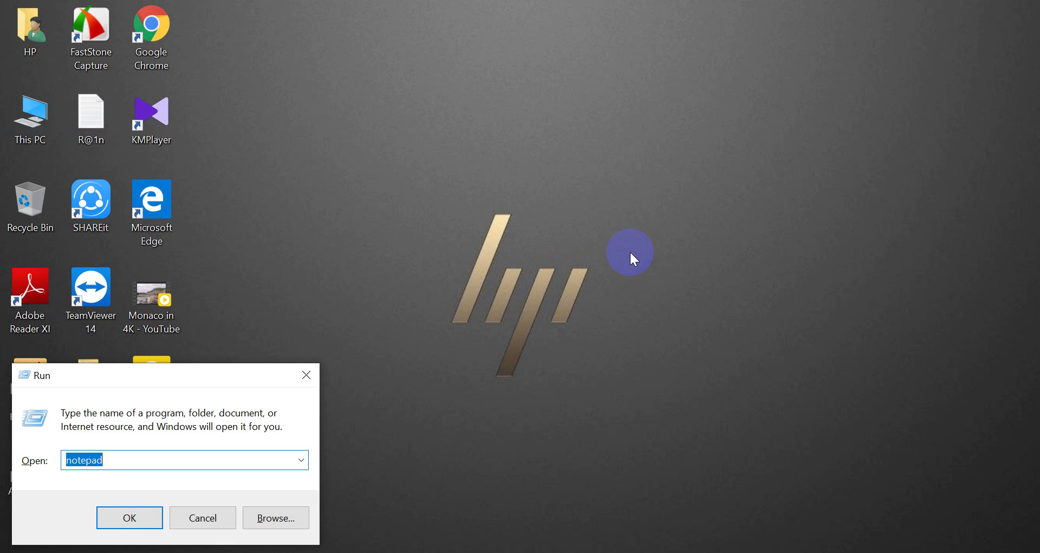
# Run services.msc to open the Services console, maximize it and switch it to the Standard view.
pyautogui.write('services.msc')
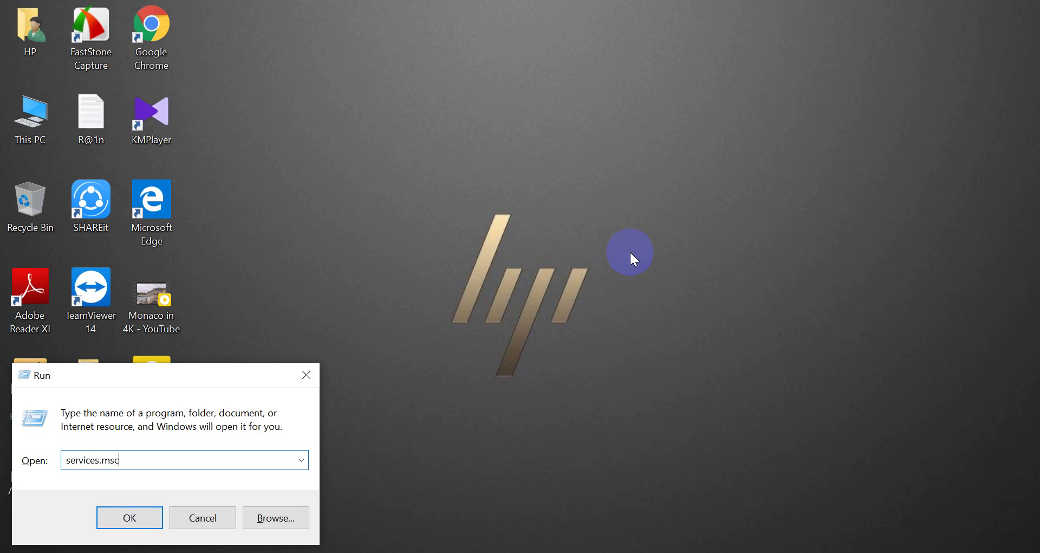
pyautogui.press('Return')
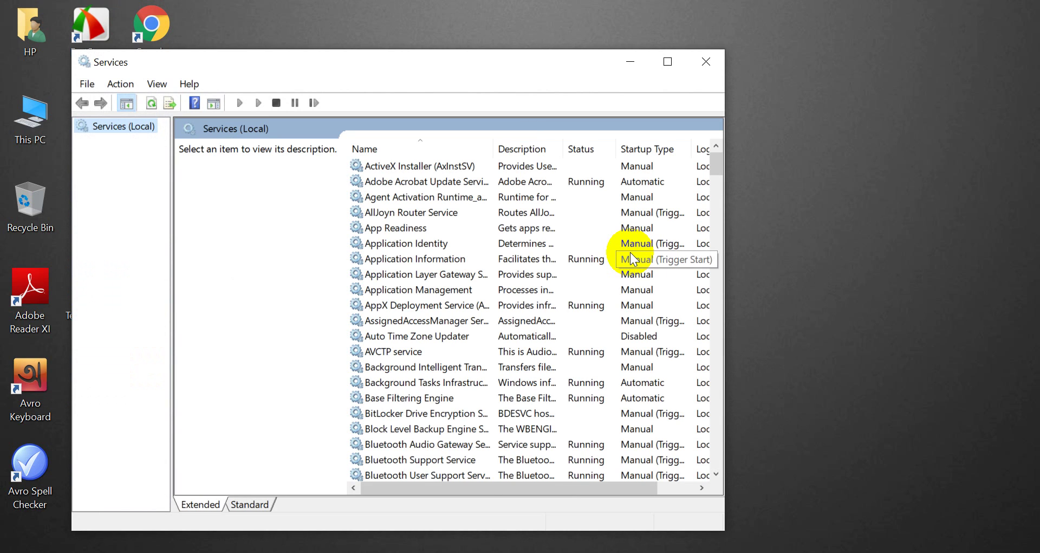
pyautogui.click(669, 60)
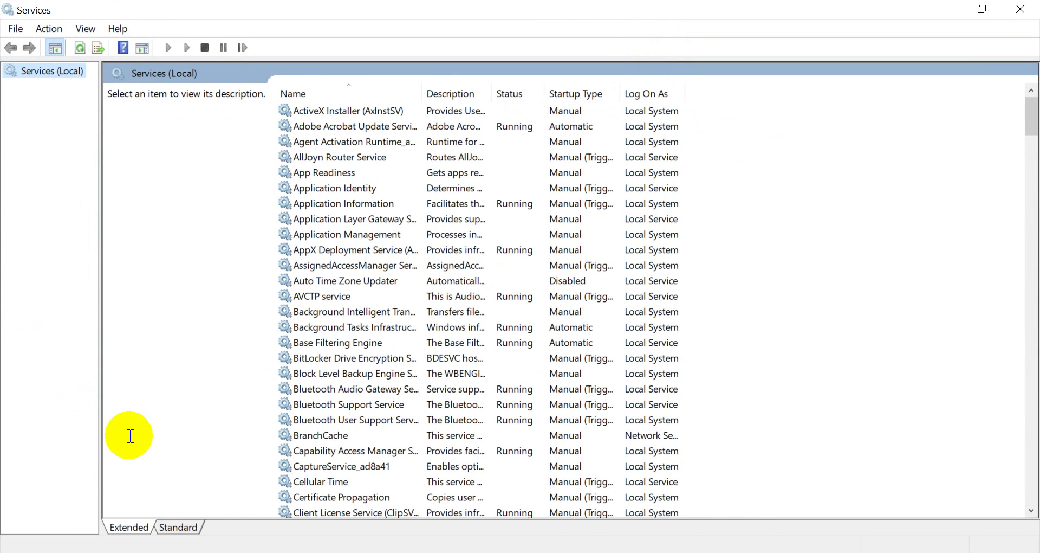
pyautogui.click(183, 530)
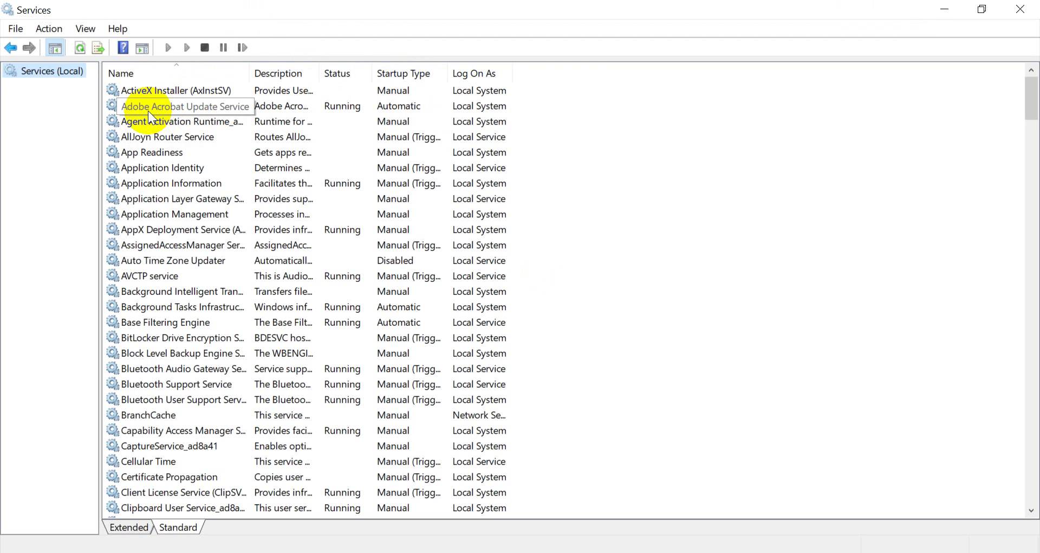
# Check the startup type options in the Adobe Acrobat Update Service properties, cancel without changes and close the Services console.
pyautogui.click(228, 108)
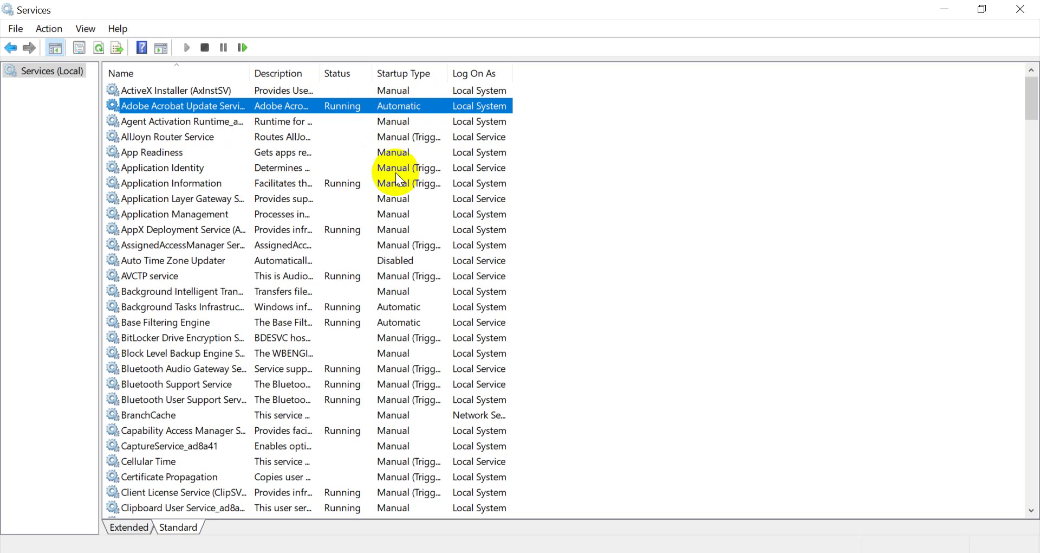
pyautogui.doubleClick(350, 106)
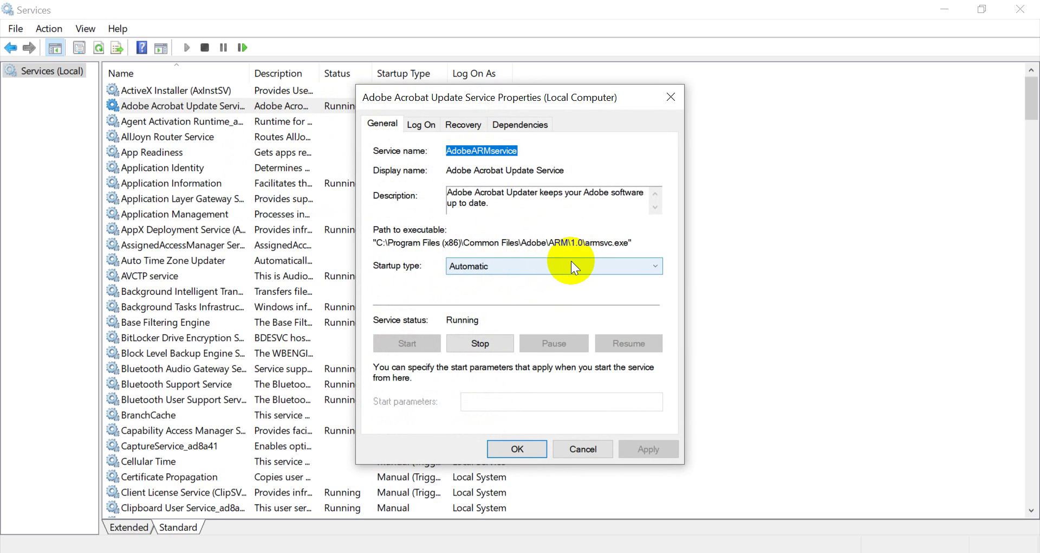
pyautogui.click(529, 264)
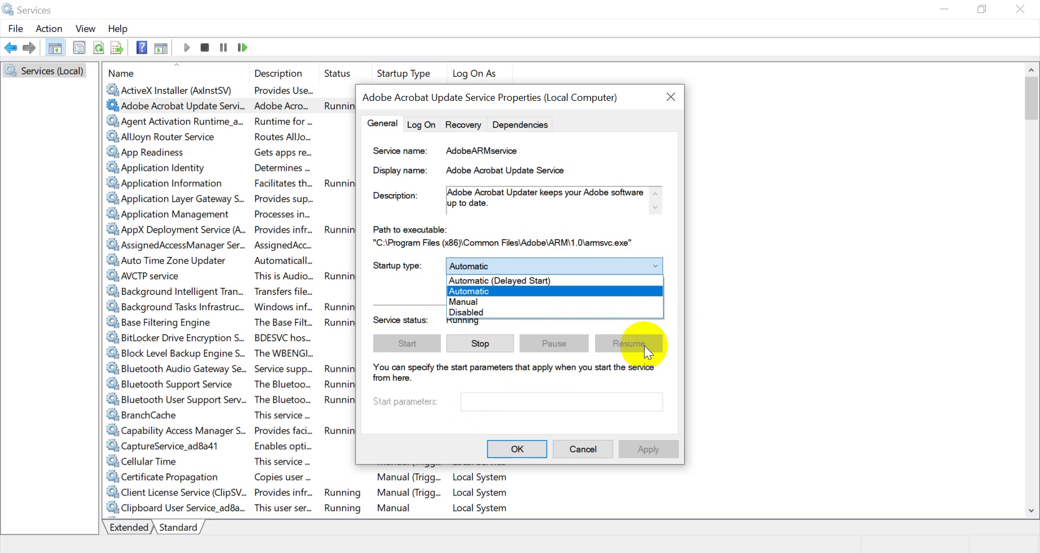
pyautogui.click(572, 452)
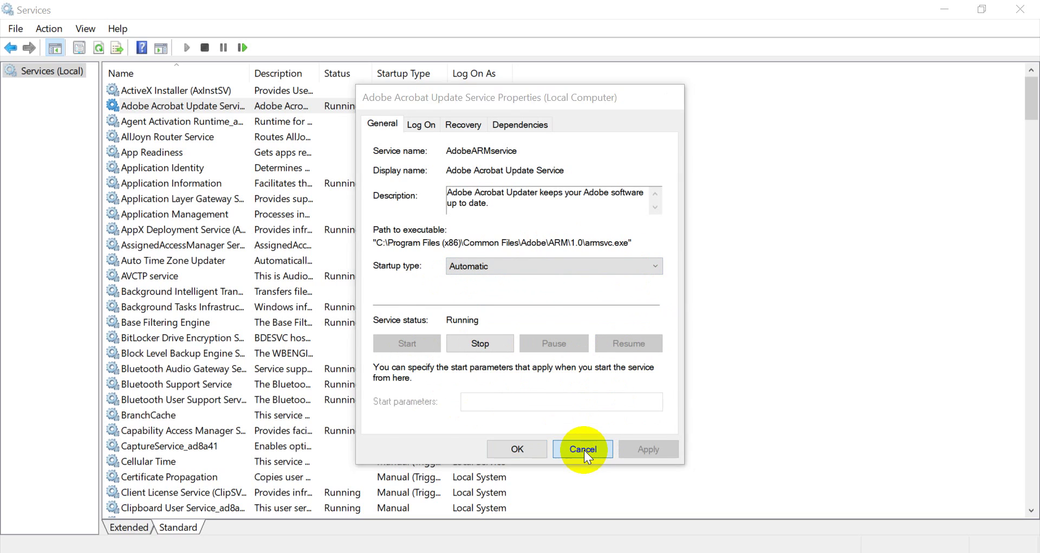
pyautogui.click(584, 449)
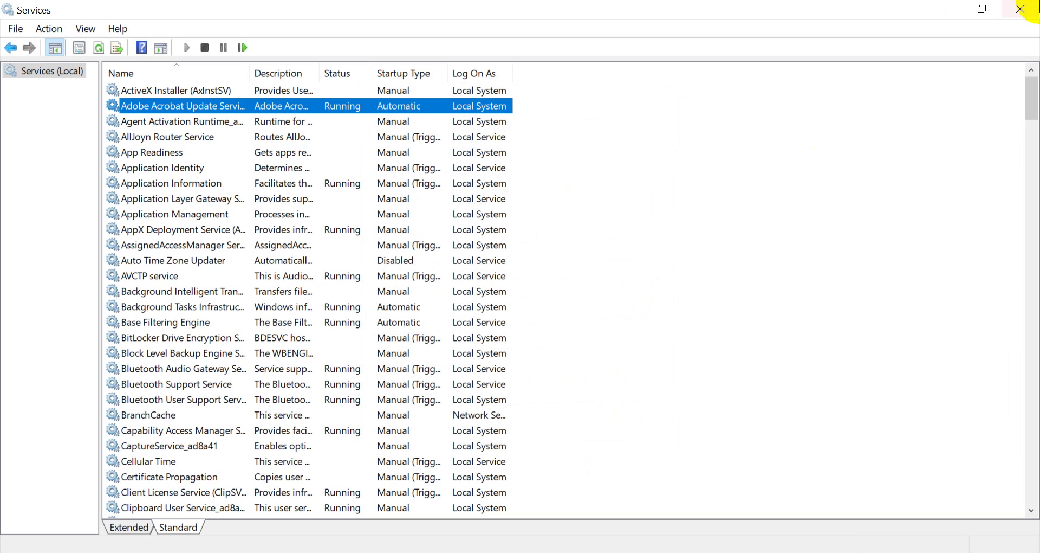
pyautogui.click(1021, 12)
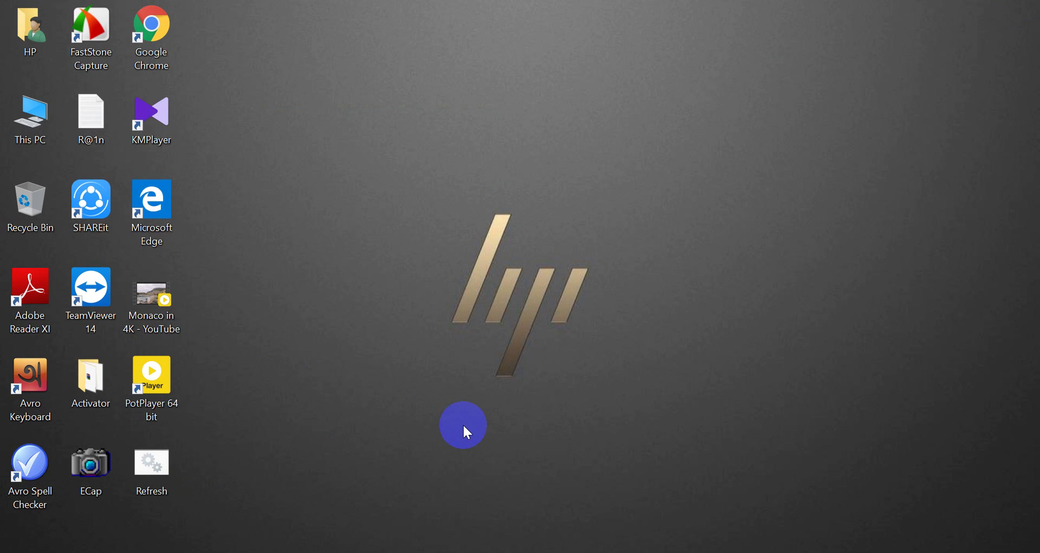
# Run mstsc to view the Remote Desktop Connection window and close it without connecting.
pyautogui.press('super+r')
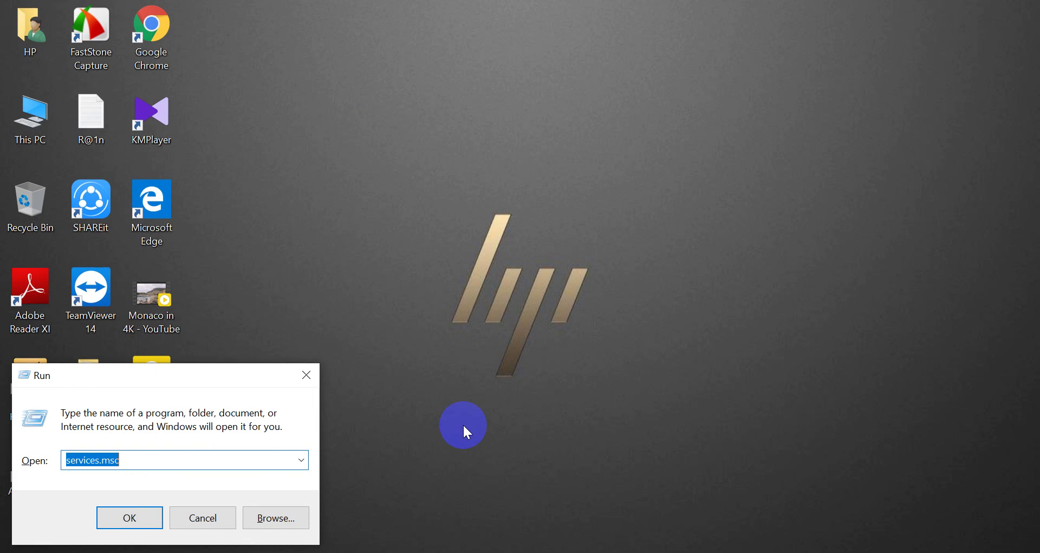
pyautogui.write('mstsc')
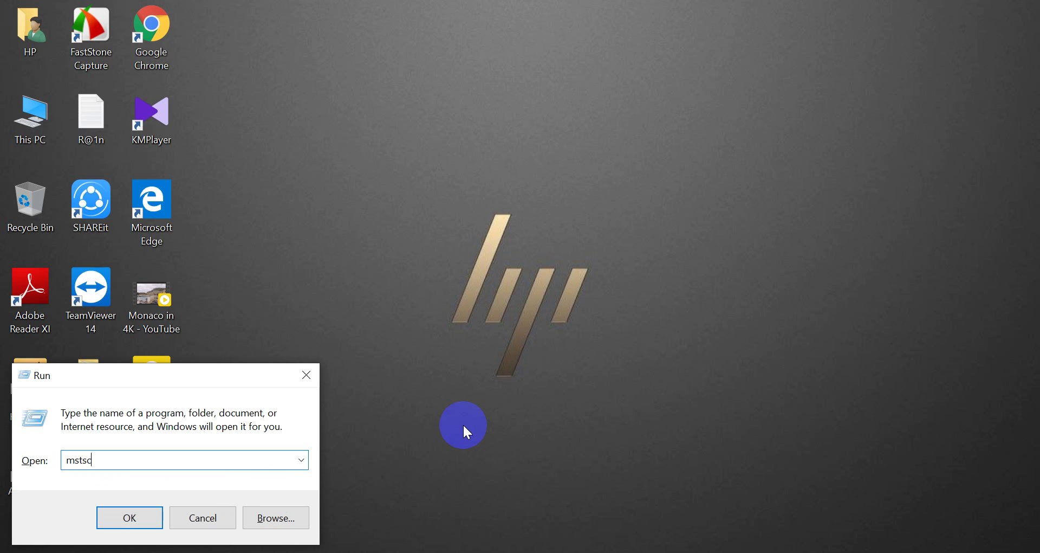
pyautogui.press('Return')
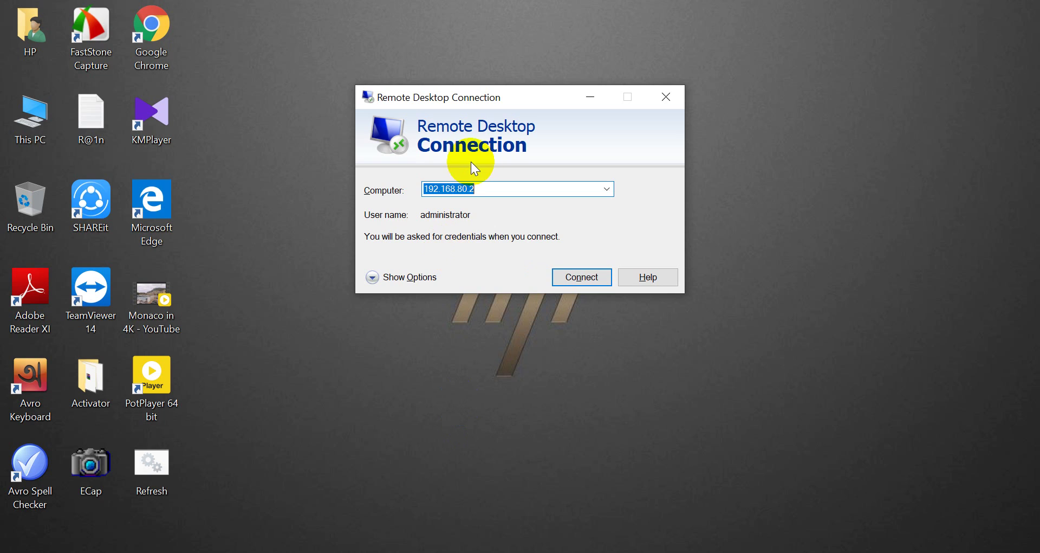
pyautogui.click(672, 96)
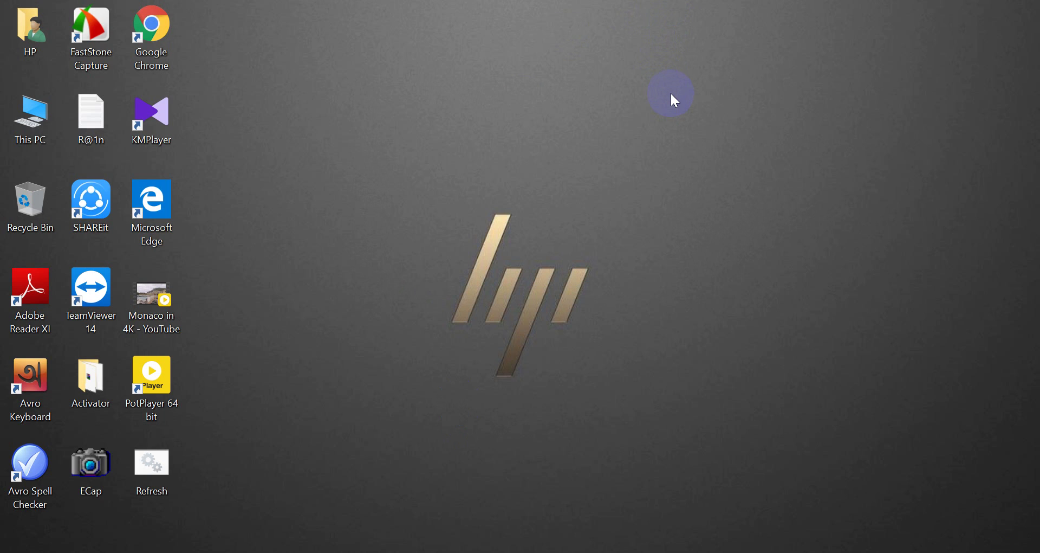
# Run msinfo32 to view the System Information summary and close the window.
pyautogui.press('super+r')
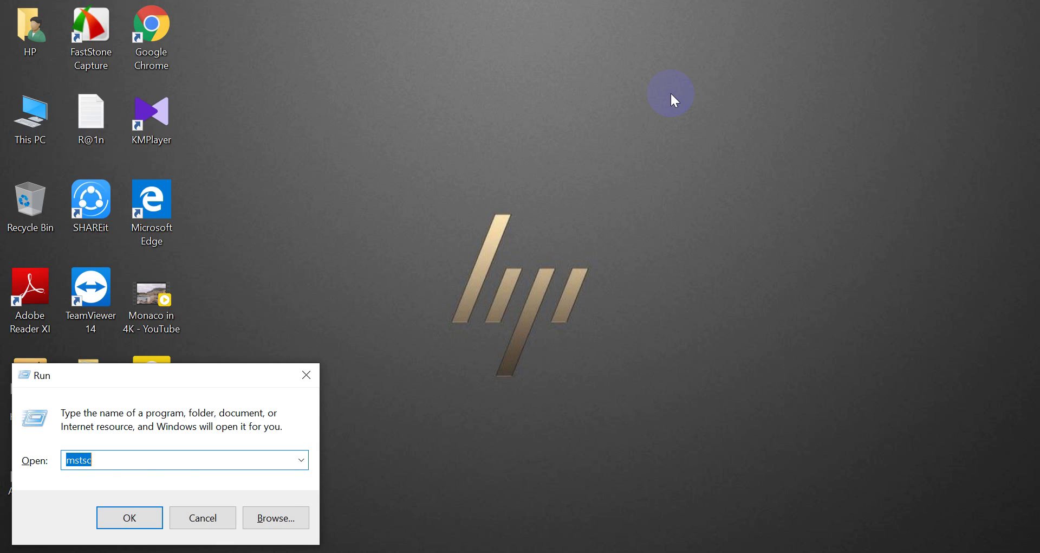
pyautogui.write('msinfo32')
pyautogui.press('Return')
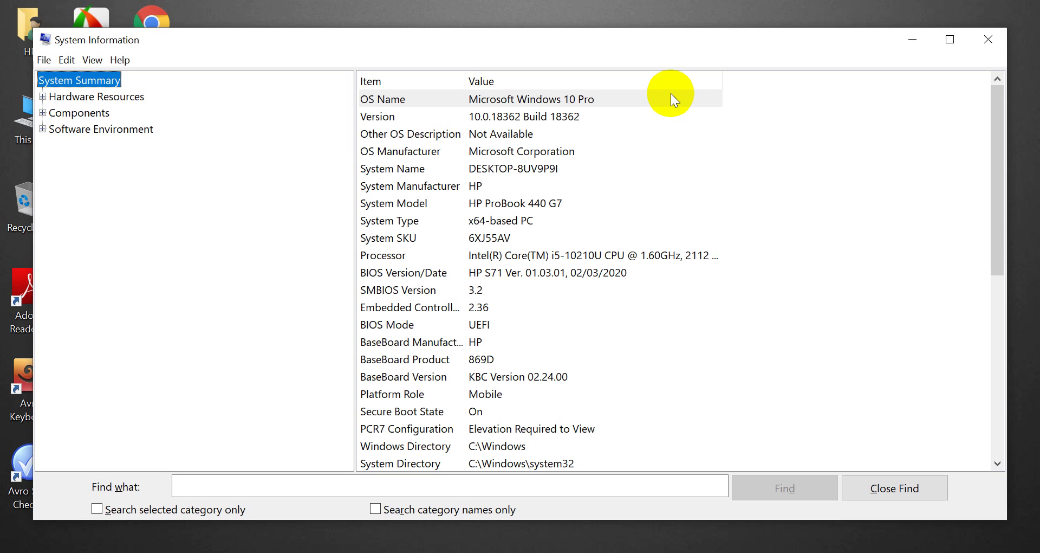
pyautogui.click(989, 40)
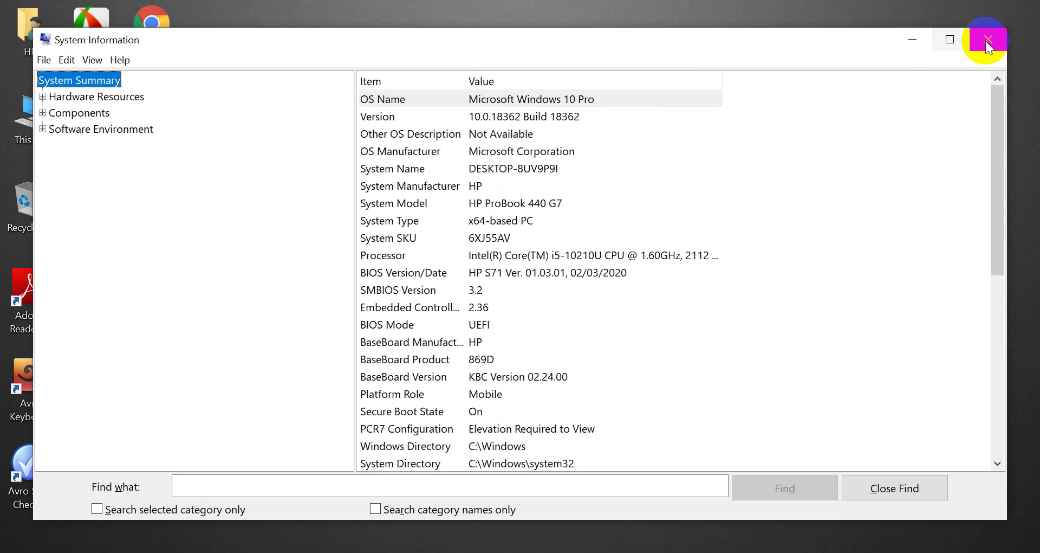
# Run sdclt to view Backup and Restore (Windows 7) and close the window.
pyautogui.press('super+r')
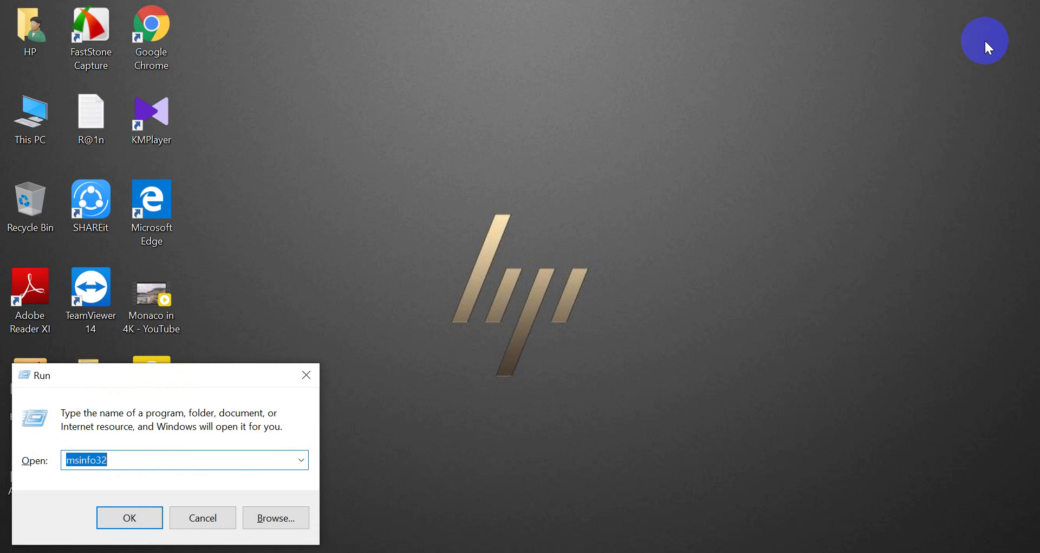
pyautogui.write('sdclt')
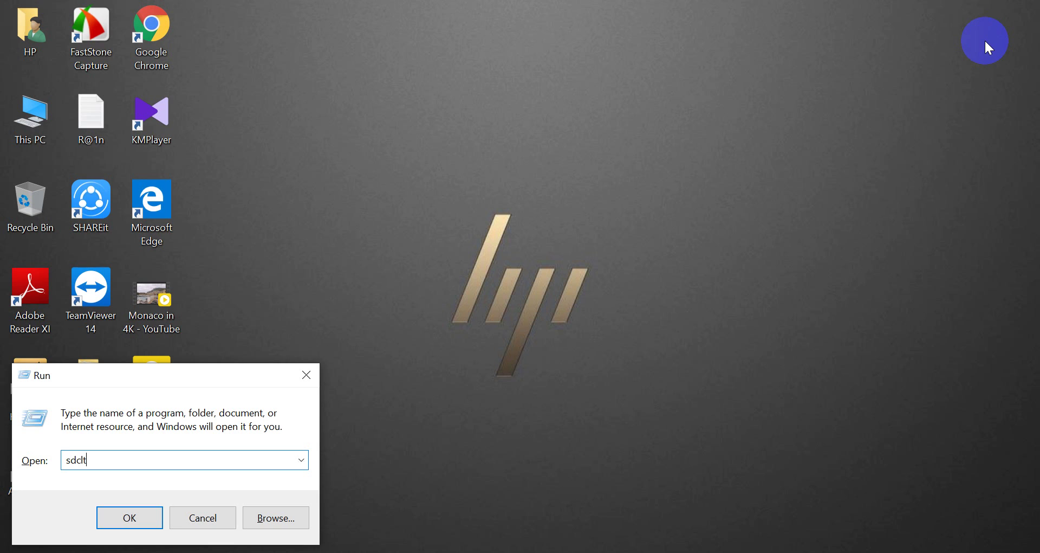
pyautogui.press('Return')
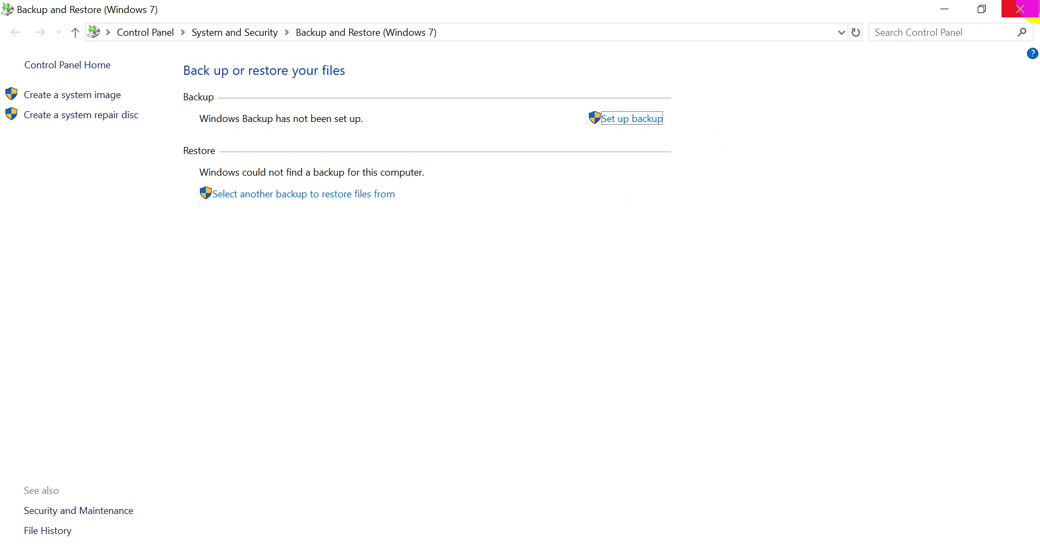
pyautogui.click(1023, 11)
# Run compmgmt.msc to view the Computer Management console and close it.
pyautogui.press('super+r')
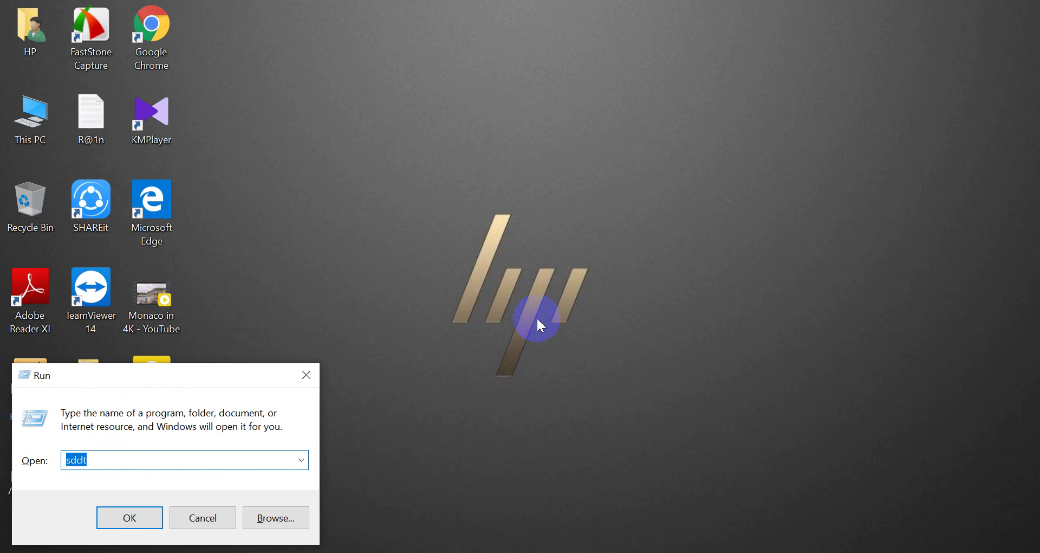
pyautogui.write('compmgmt.msc')
pyautogui.press('Return')
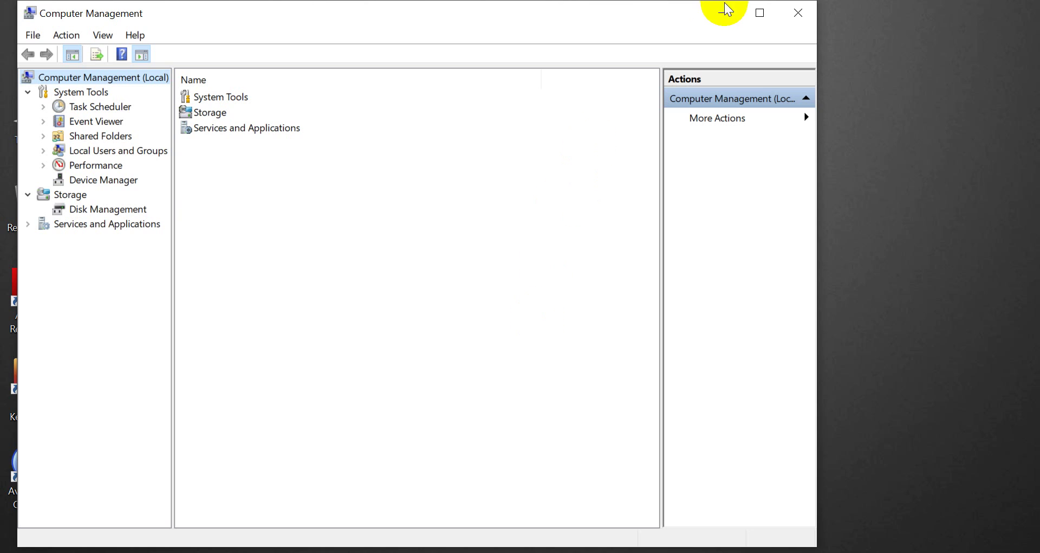
pyautogui.click(801, 12)
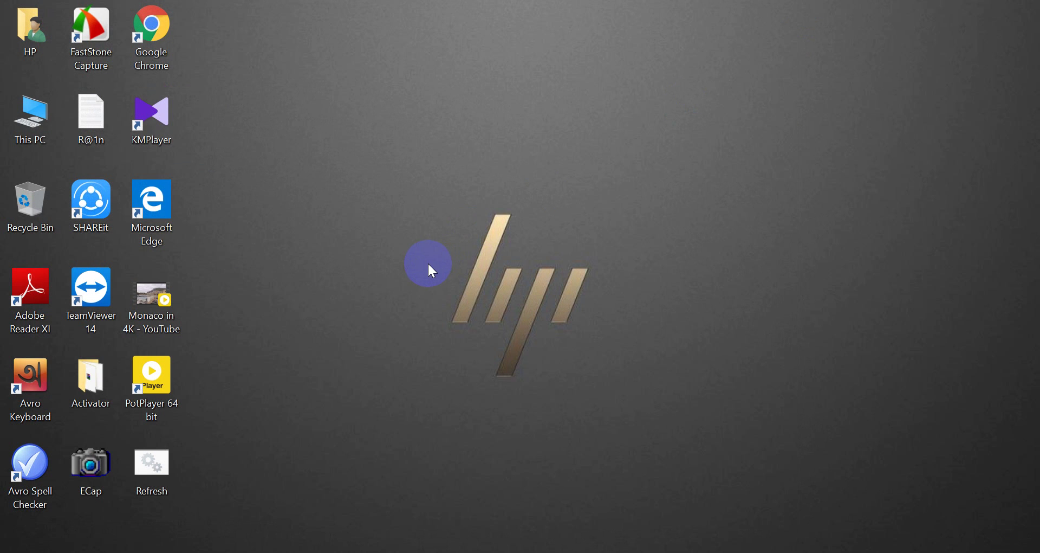
# Run cleanmgr to view the Disk Cleanup drive selection and close it without cleaning a drive.
pyautogui.press('super+r')
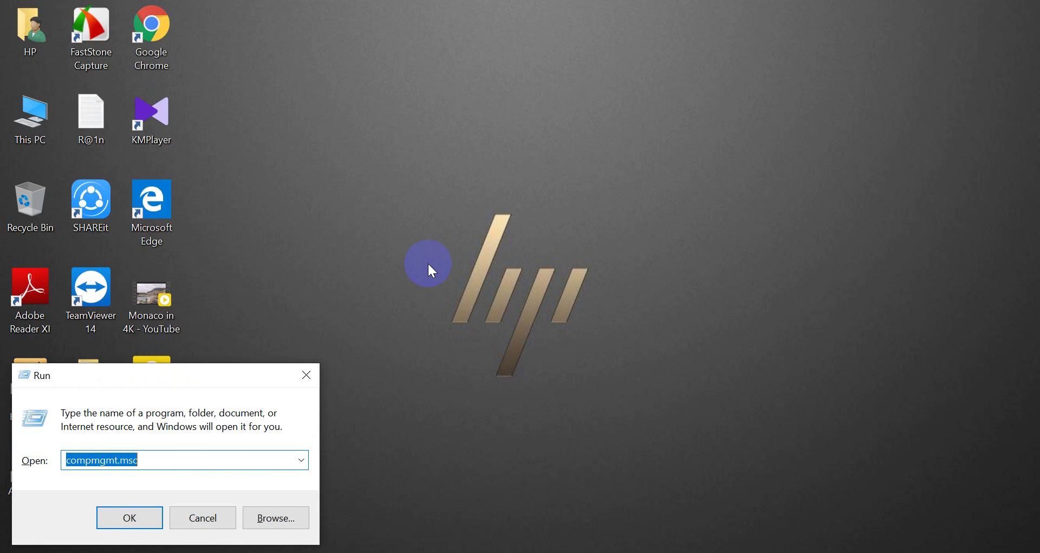
pyautogui.write('cl')
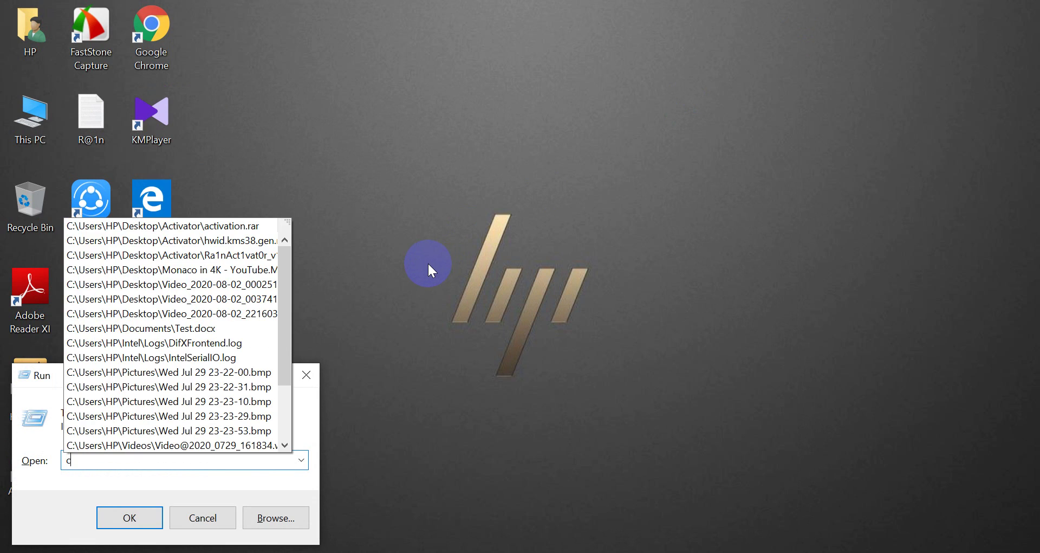
pyautogui.write('ean')
pyautogui.press('Down')
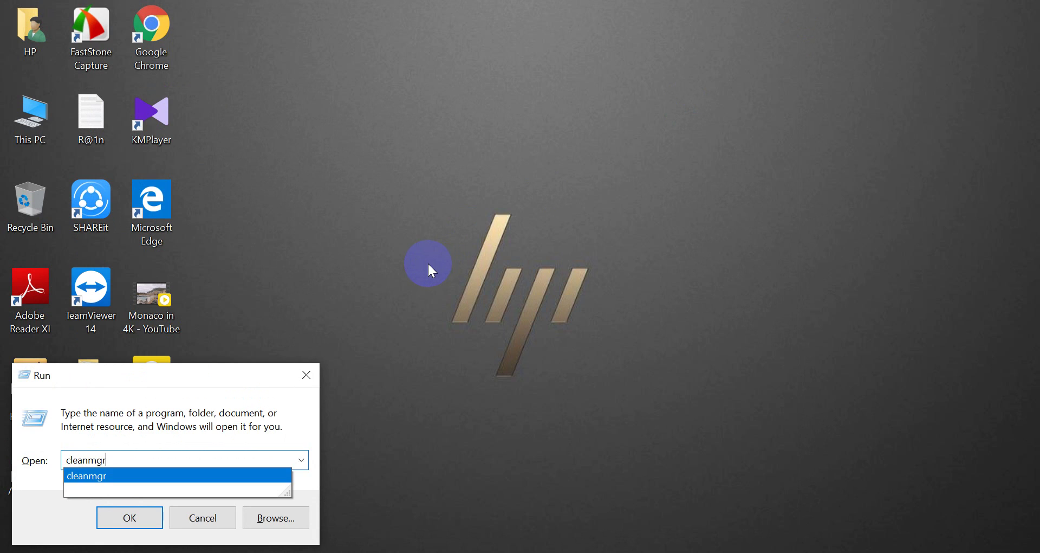
pyautogui.press('Return')
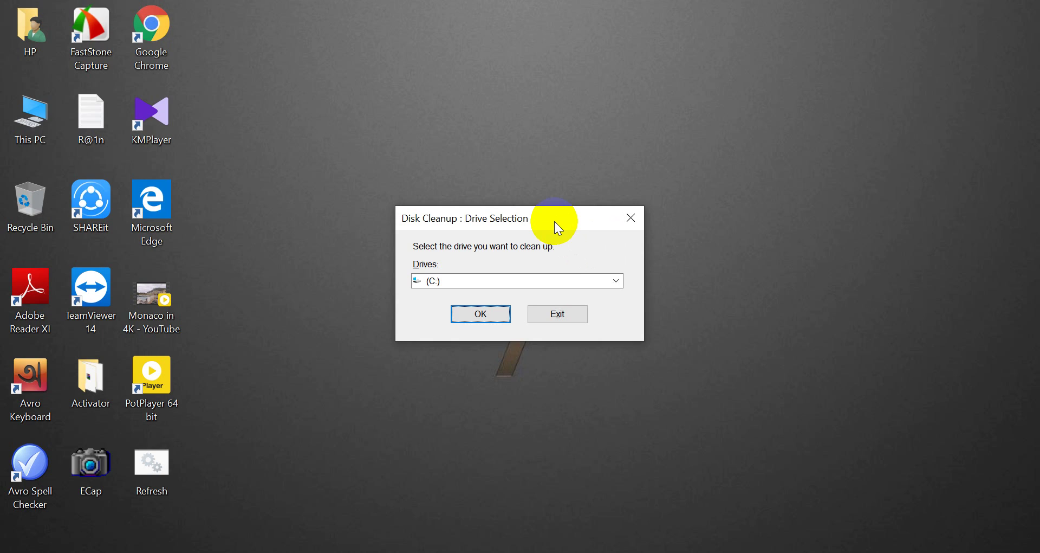
pyautogui.click(632, 219)
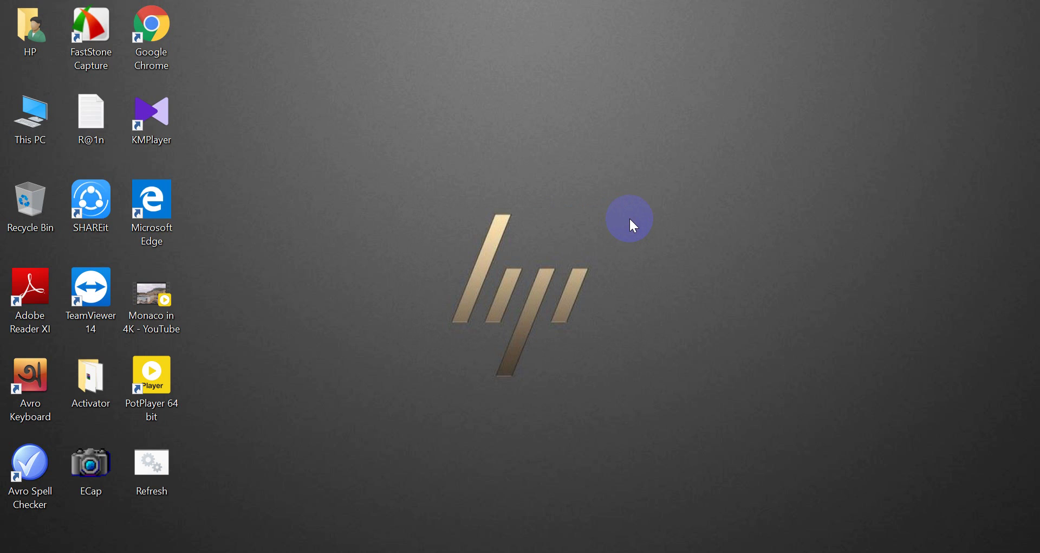
# Run eventvwr.msc to open Event Viewer and maximize its window.
pyautogui.press('super+r')
pyautogui.write('even')
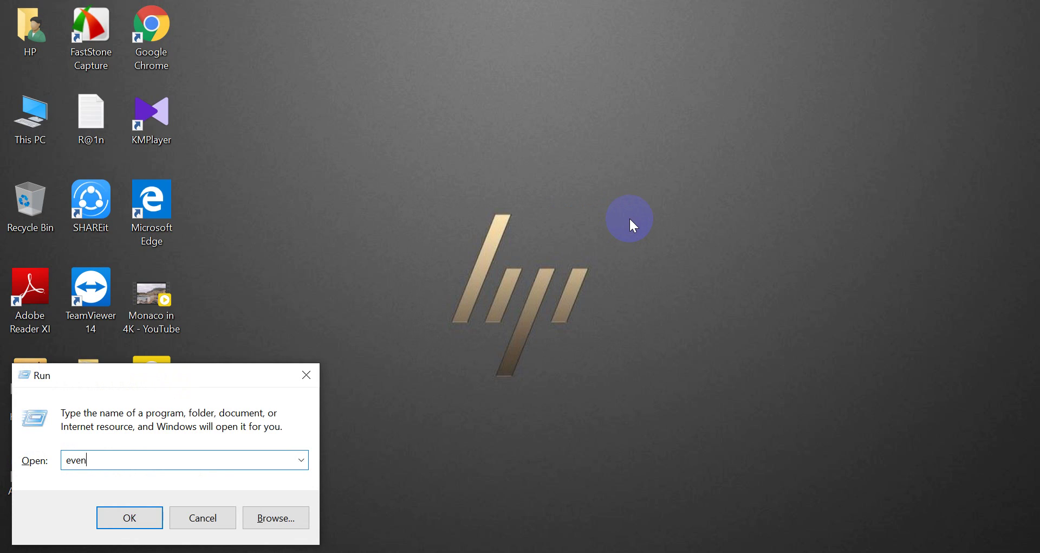
pyautogui.write('tvwr.msc')
pyautogui.press('Return')
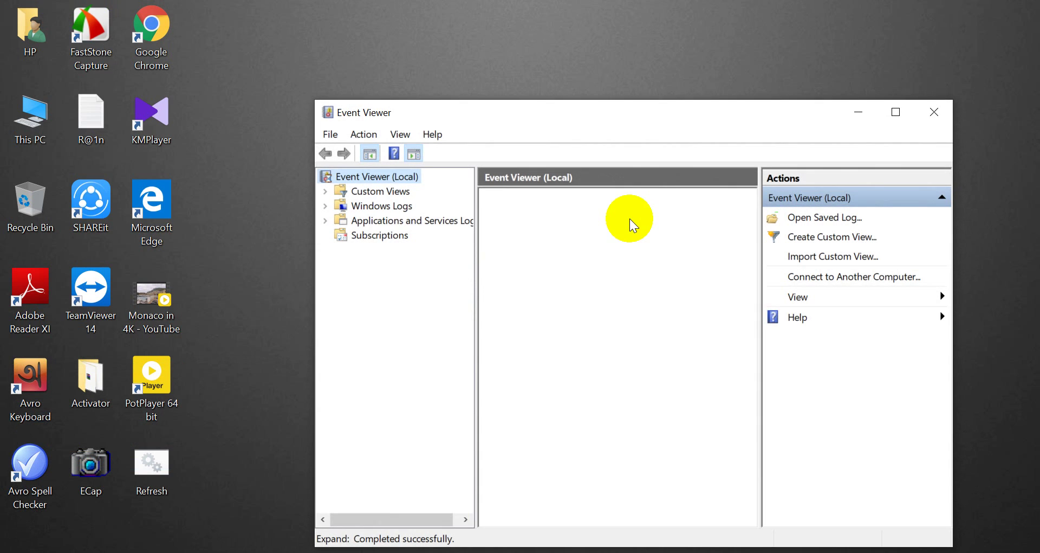
pyautogui.click(629, 219)
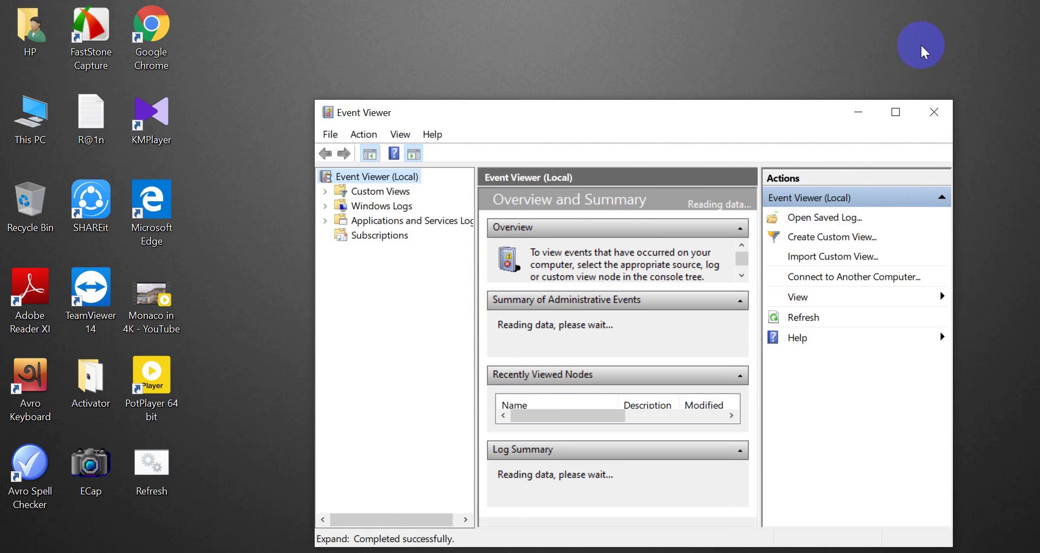
pyautogui.click(897, 115)
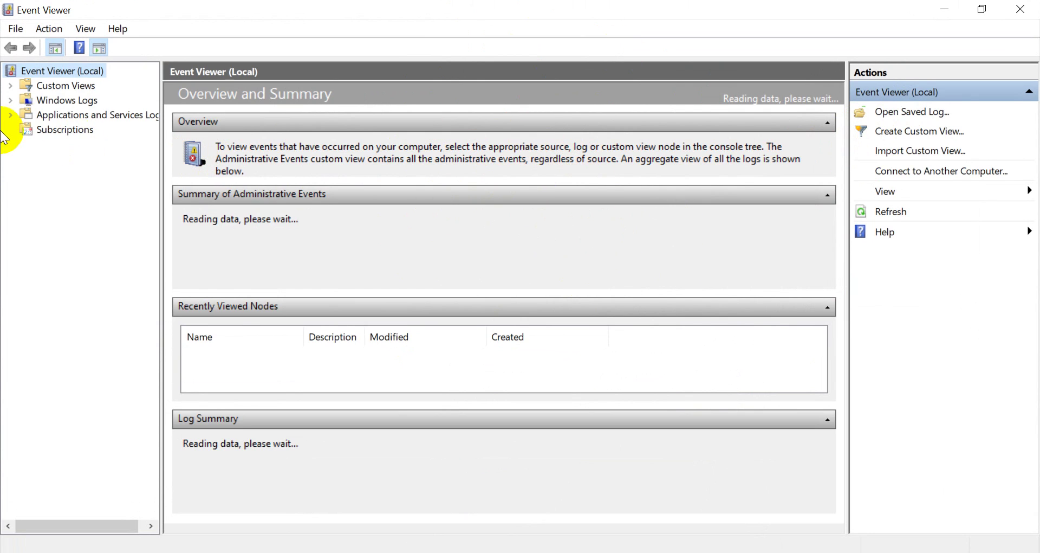
# Expand Custom Views and Windows Logs in the console tree and open the Application log.
pyautogui.click(11, 87)
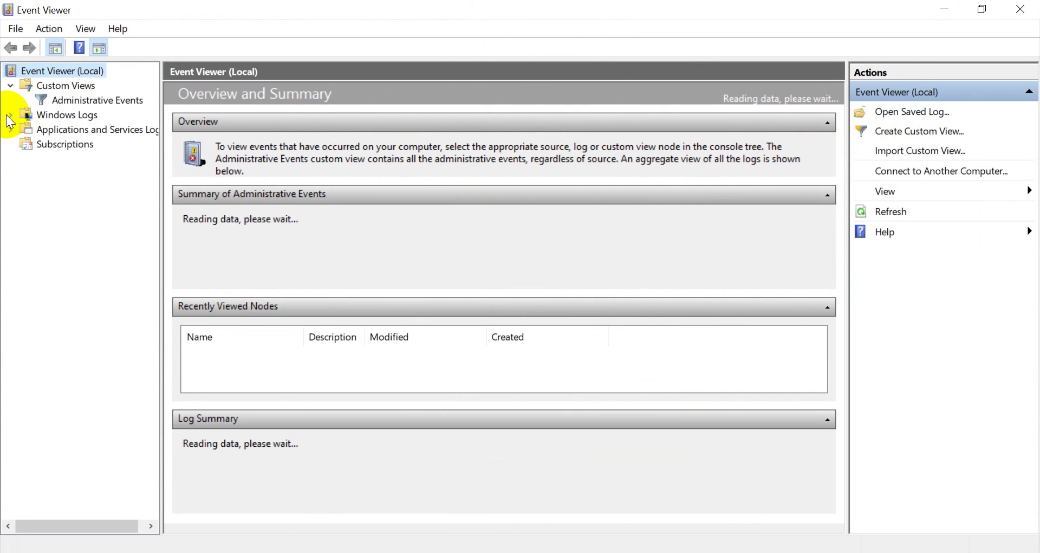
pyautogui.click(9, 115)
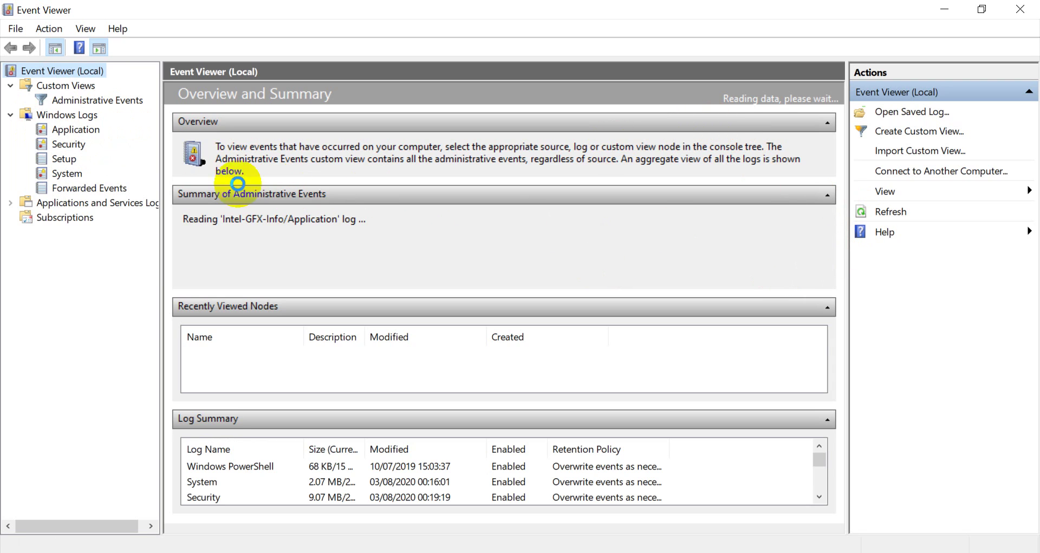
pyautogui.click(71, 132)
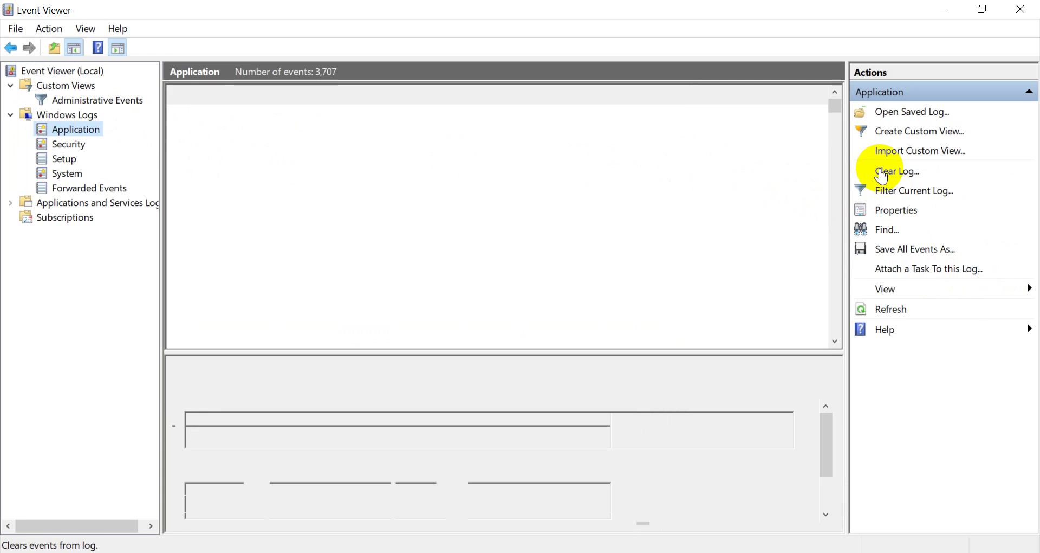
# View the Security log under Windows Logs and close Event Viewer.
pyautogui.click(66, 144)
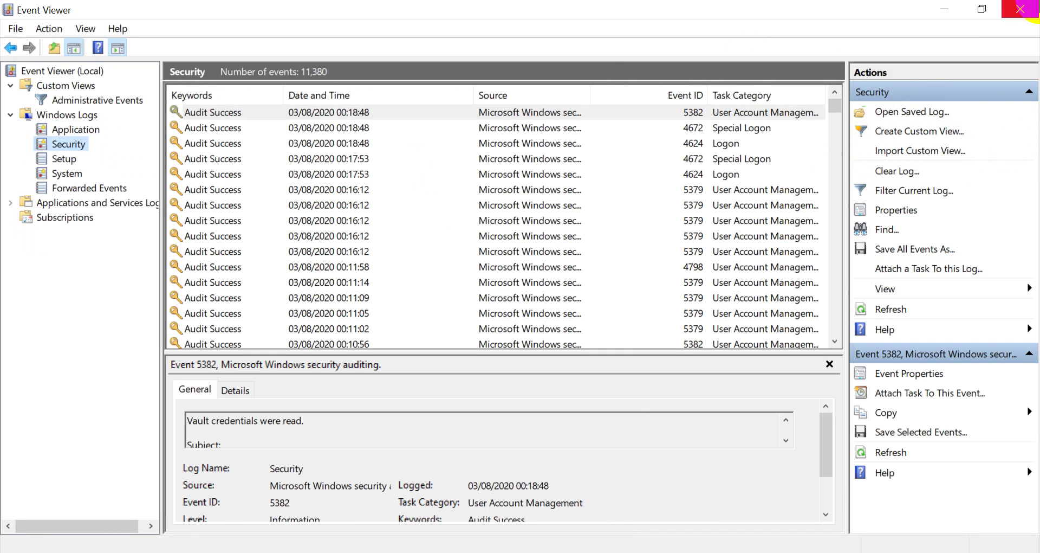
pyautogui.click(1026, 15)
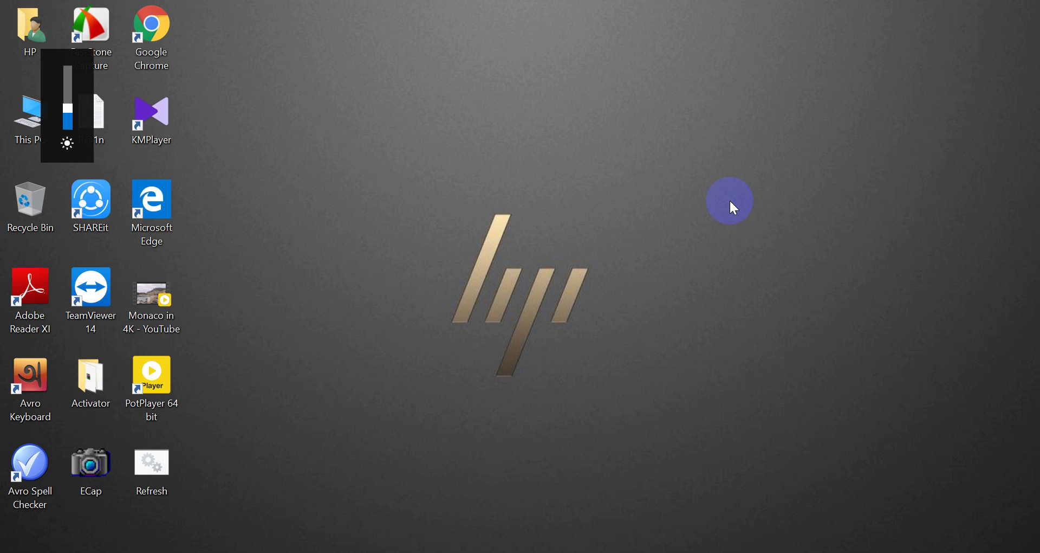
# Run control to view the Control Panel categories and close the window.
pyautogui.press('super+r')
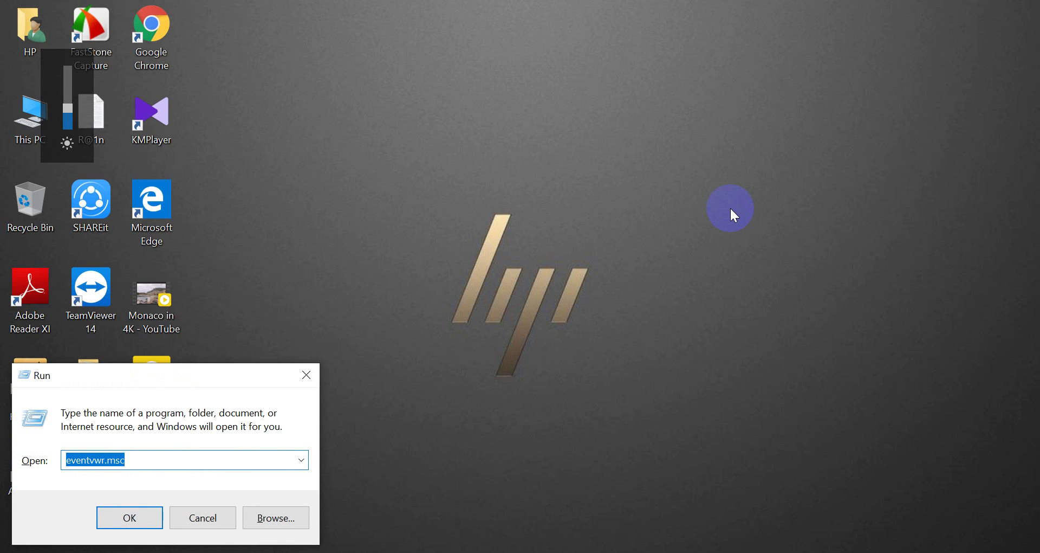
pyautogui.write('control')
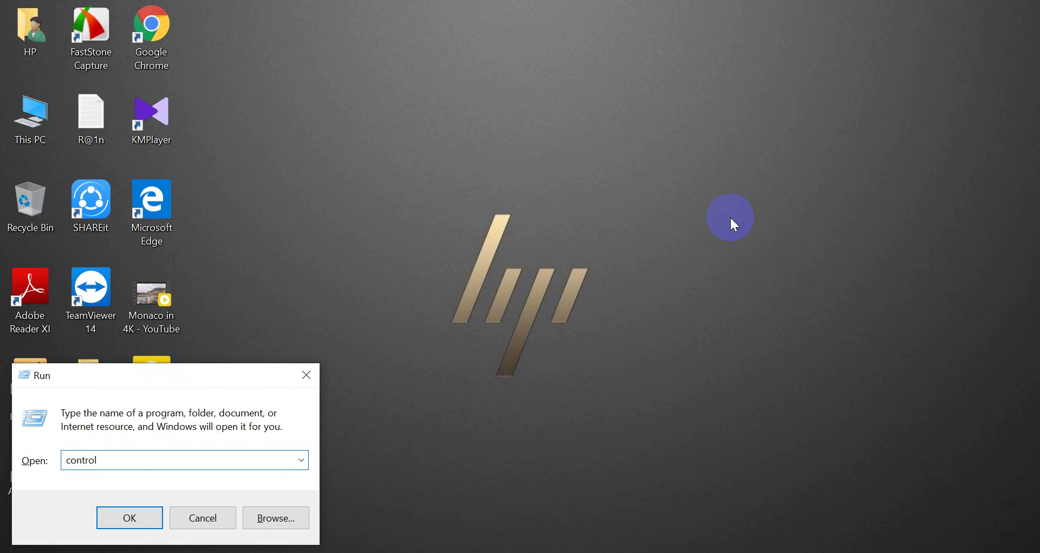
pyautogui.press('Return')
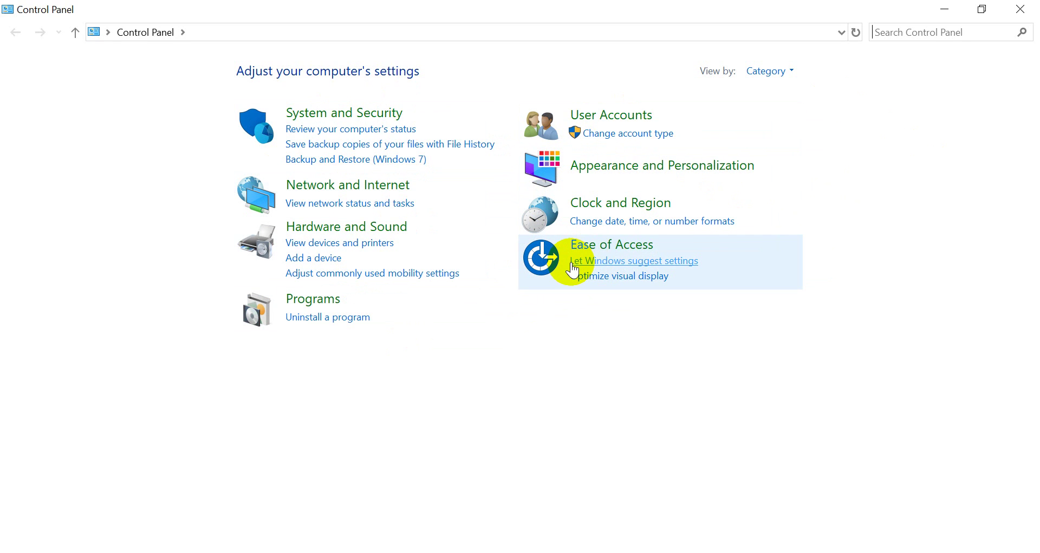
pyautogui.moveTo(598, 258)
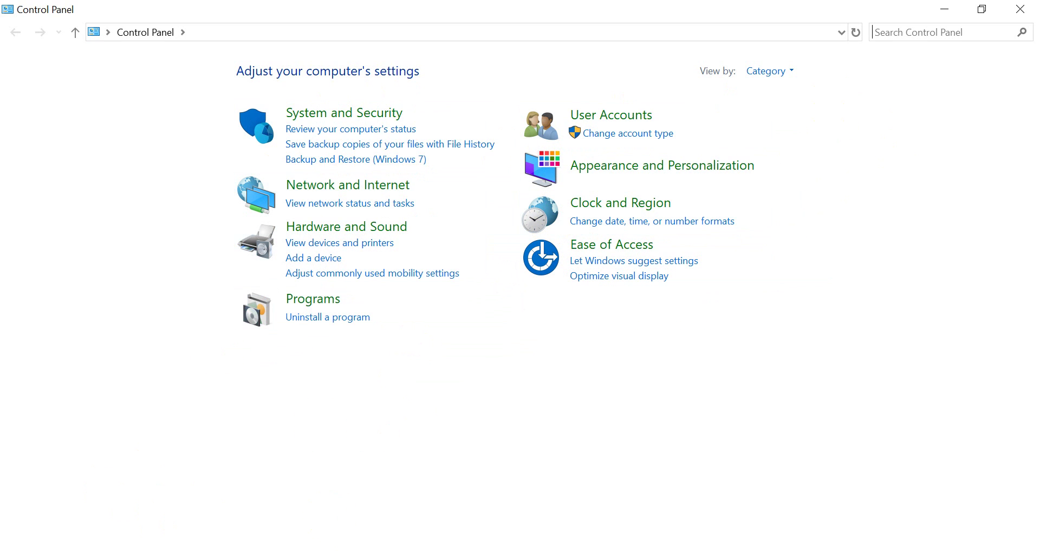
pyautogui.click(1021, 9)
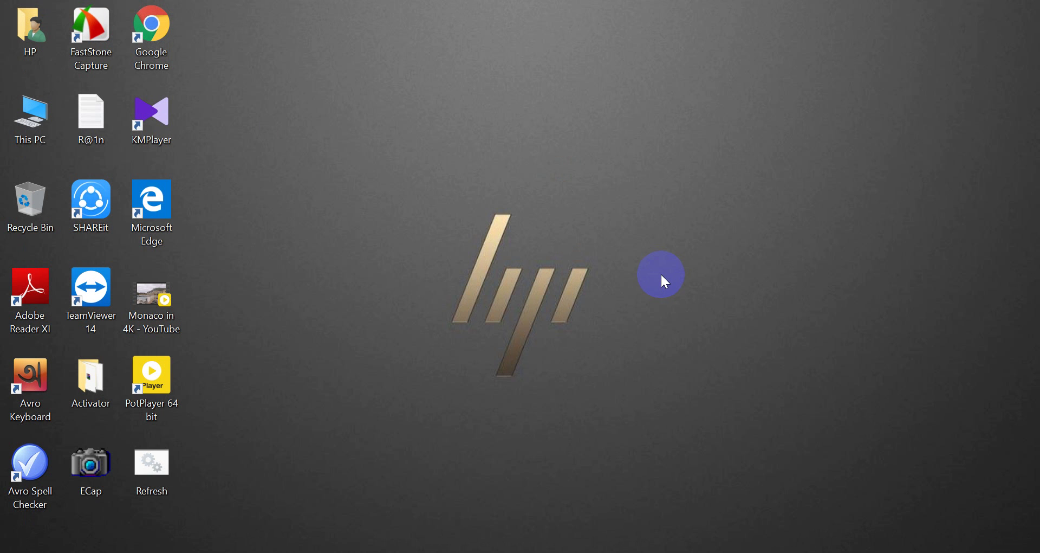
# Run mmc to view an empty Microsoft Management Console and close it.
pyautogui.press('super+r')
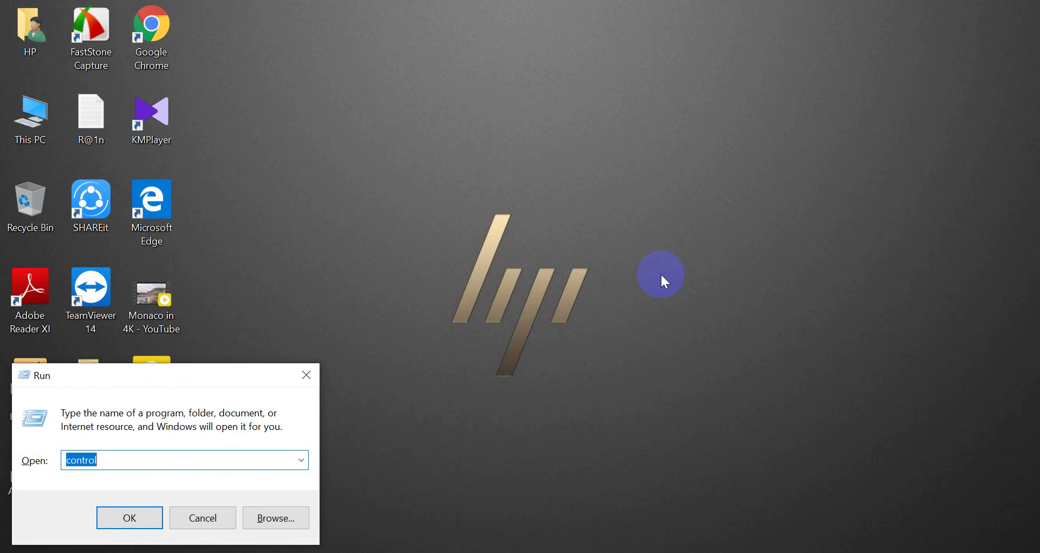
pyautogui.write('mm')
pyautogui.press('Return')
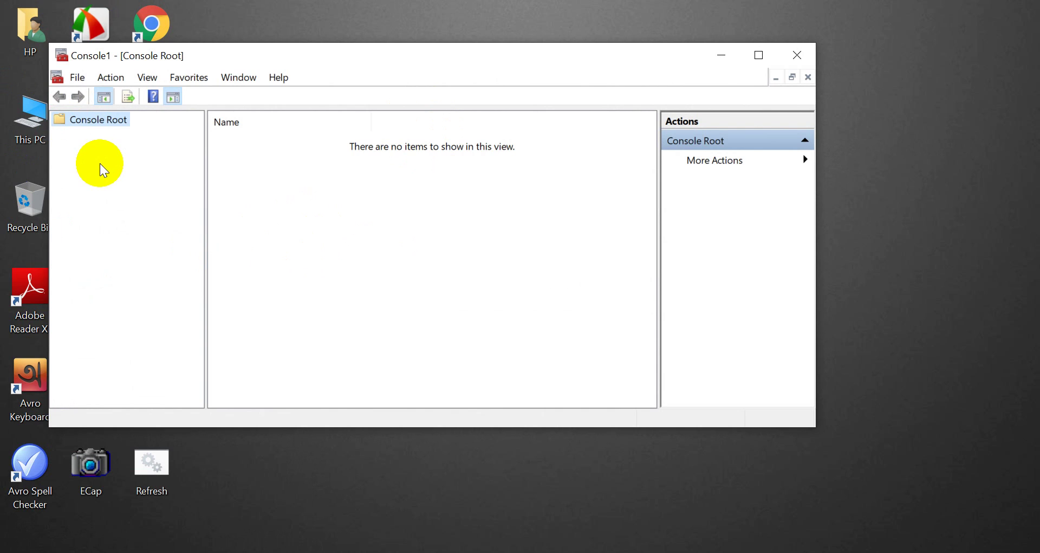
pyautogui.click(797, 55)
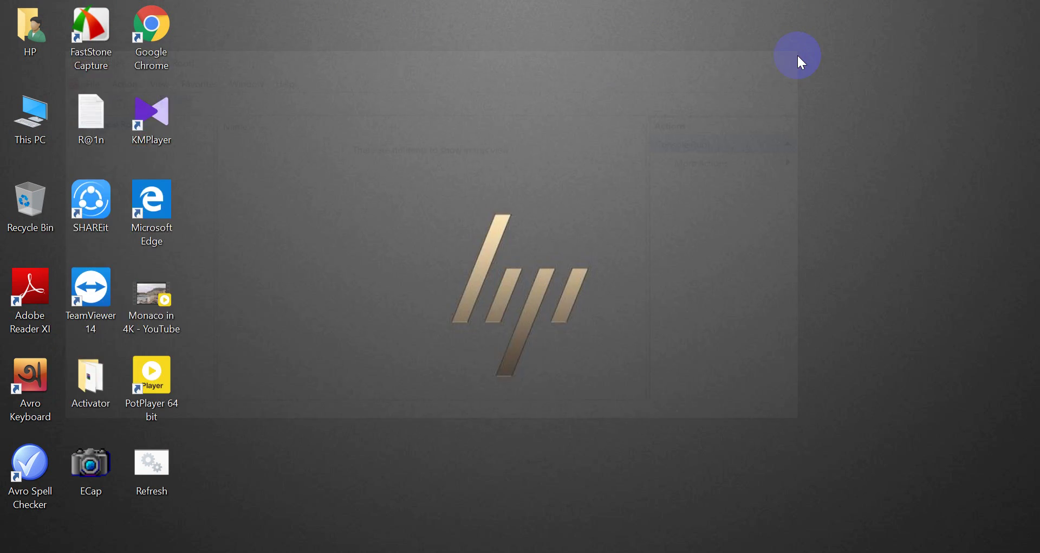
# Run resmon, view the CPU and Overview pages of Resource Monitor, and close it.
pyautogui.press('super+r')
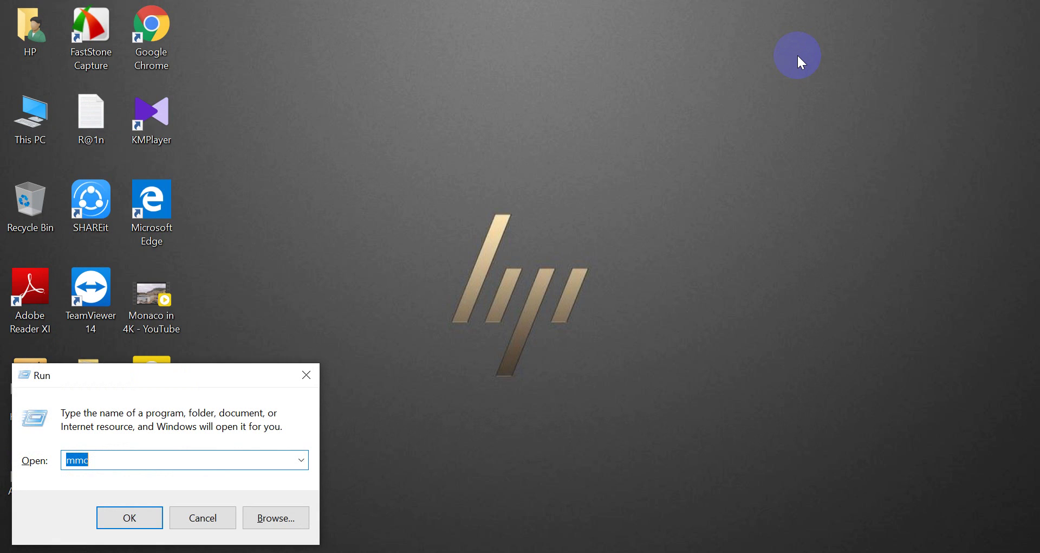
pyautogui.write('resmon')
pyautogui.press('Return')
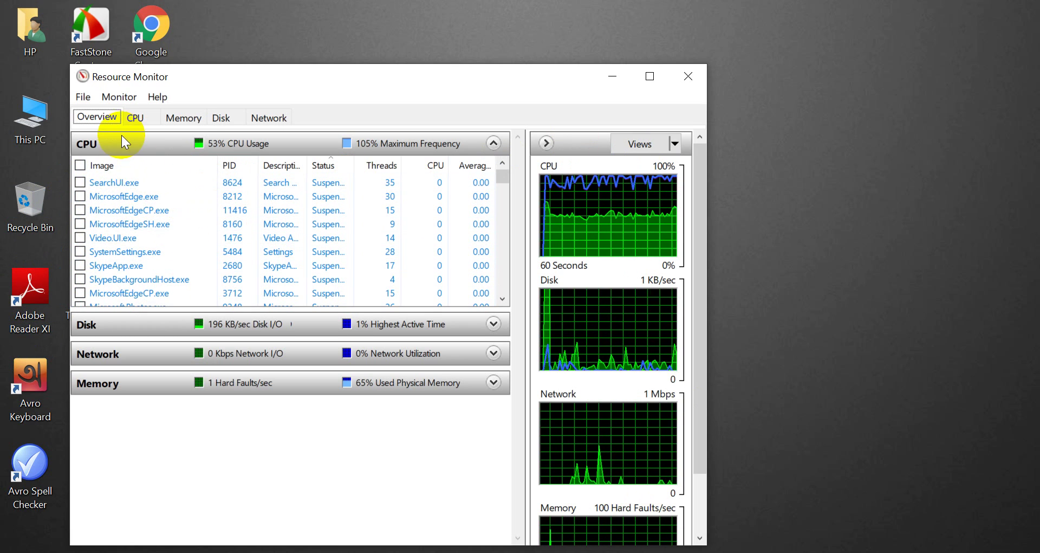
pyautogui.click(136, 117)
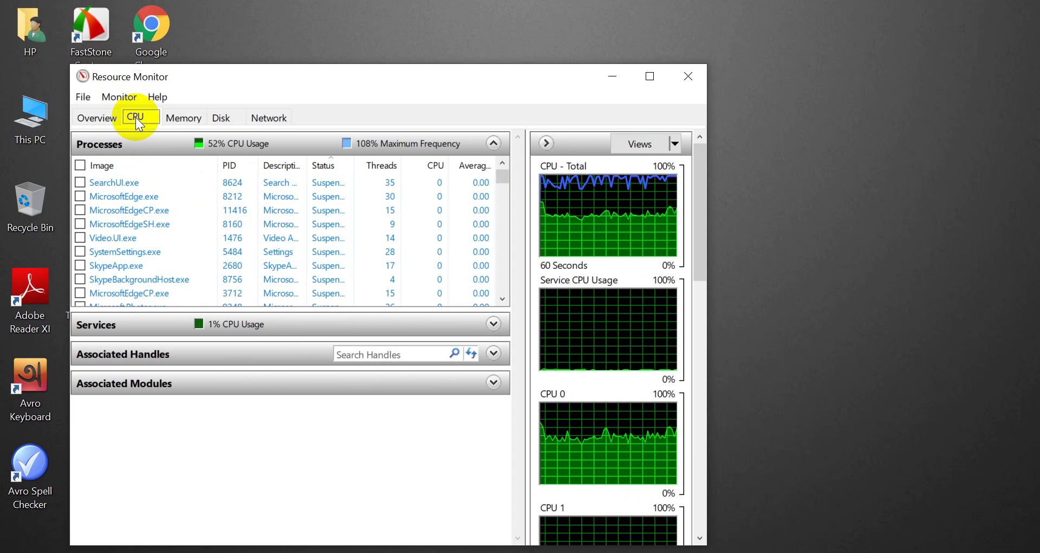
pyautogui.click(107, 117)
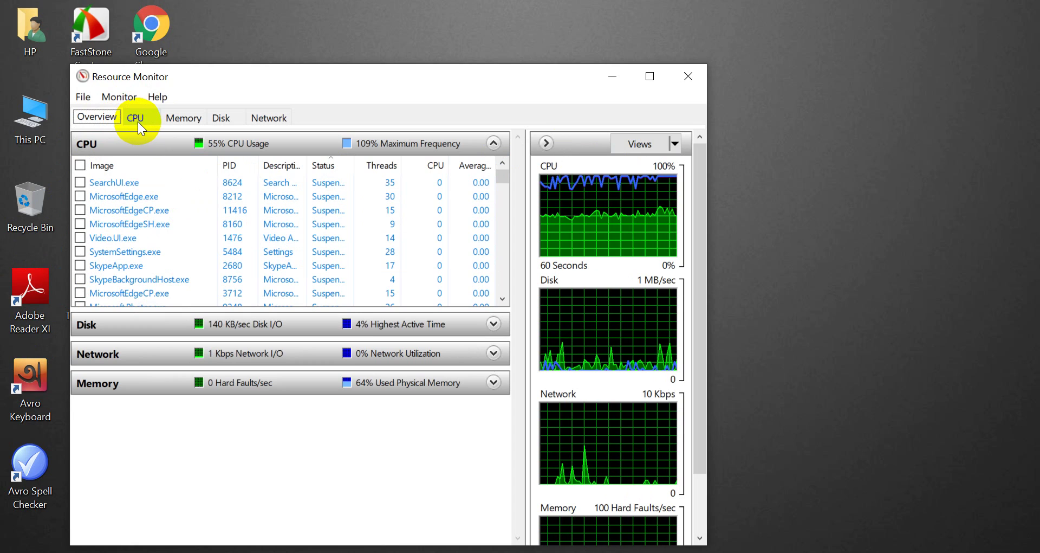
pyautogui.click(687, 77)
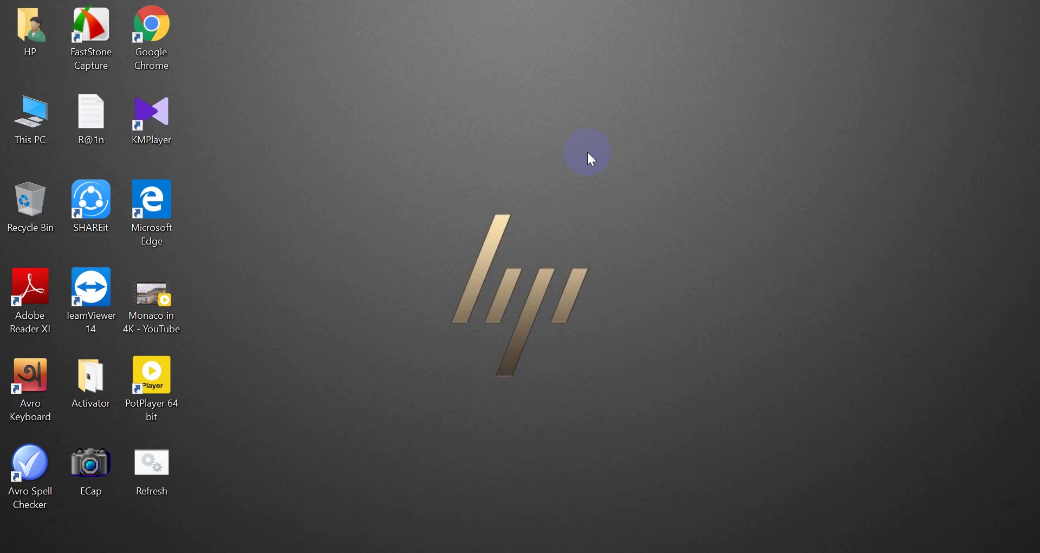
# Run calc, switch Calculator to Scientific mode, and close it.
pyautogui.press('super+r')
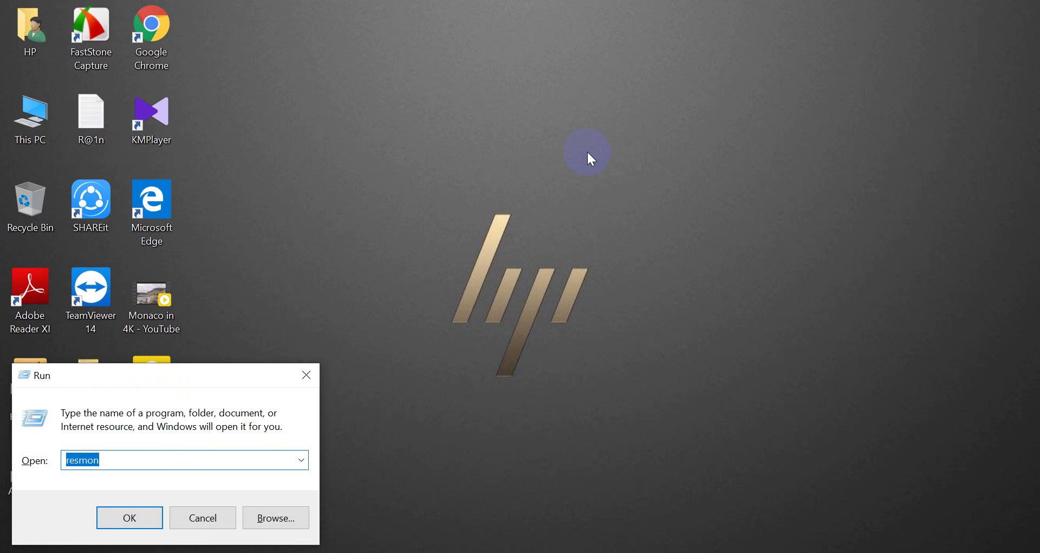
pyautogui.write('calc')
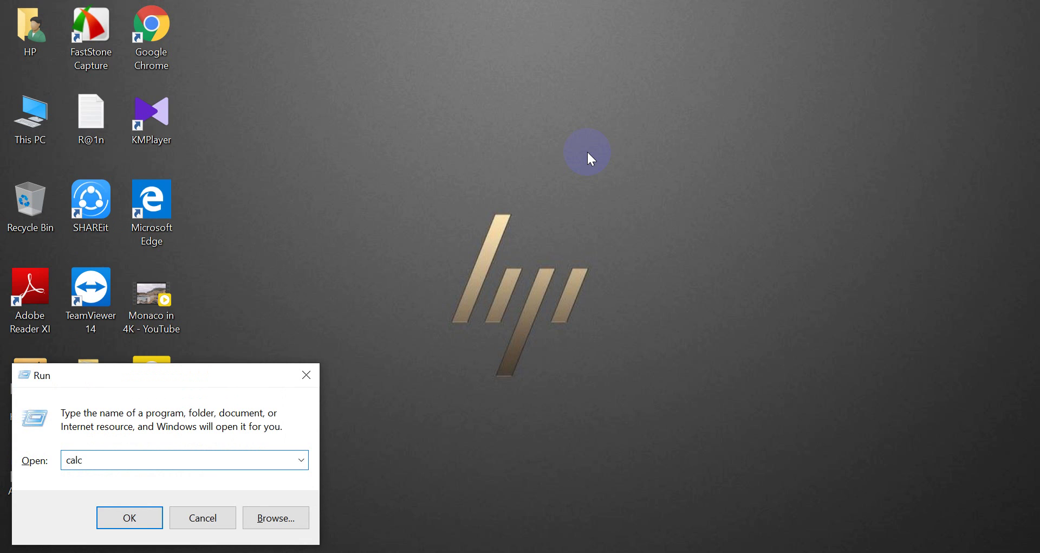
pyautogui.press('Return')
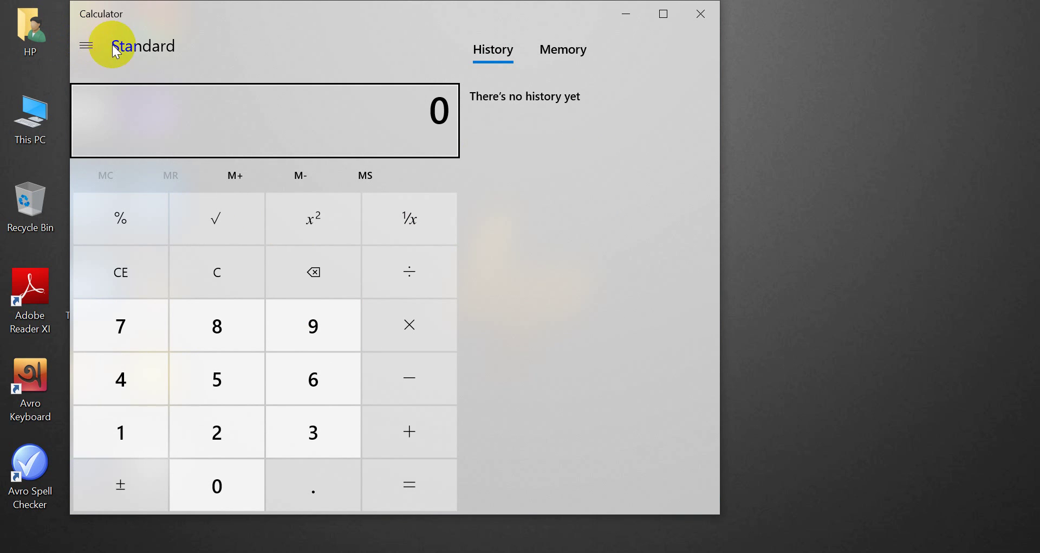
pyautogui.click(86, 46)
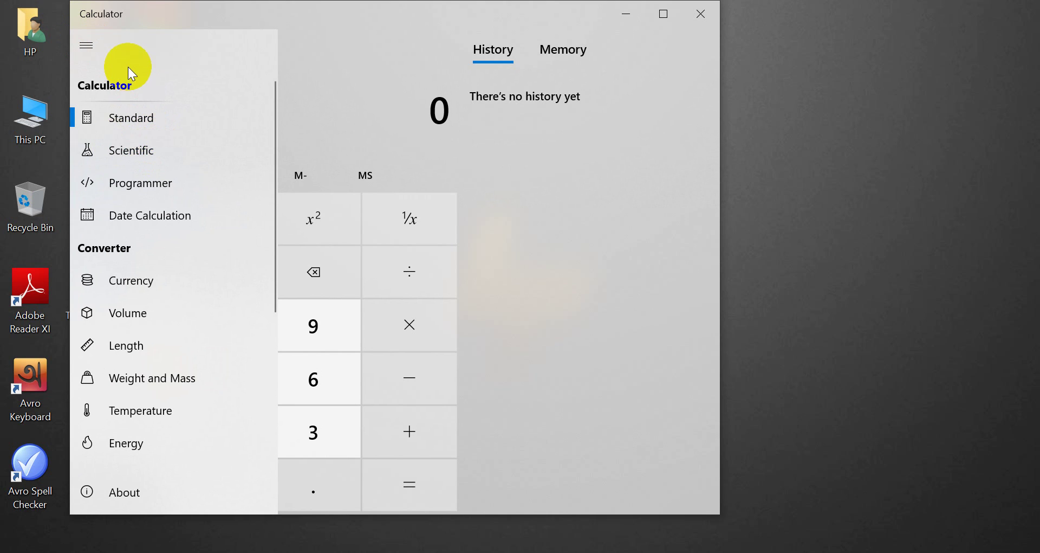
pyautogui.click(142, 151)
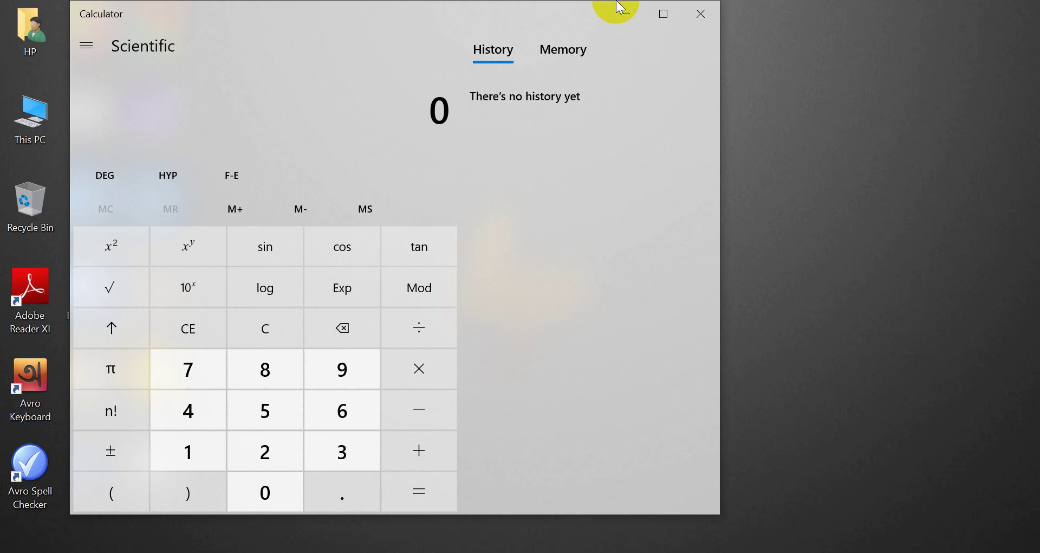
pyautogui.click(708, 20)
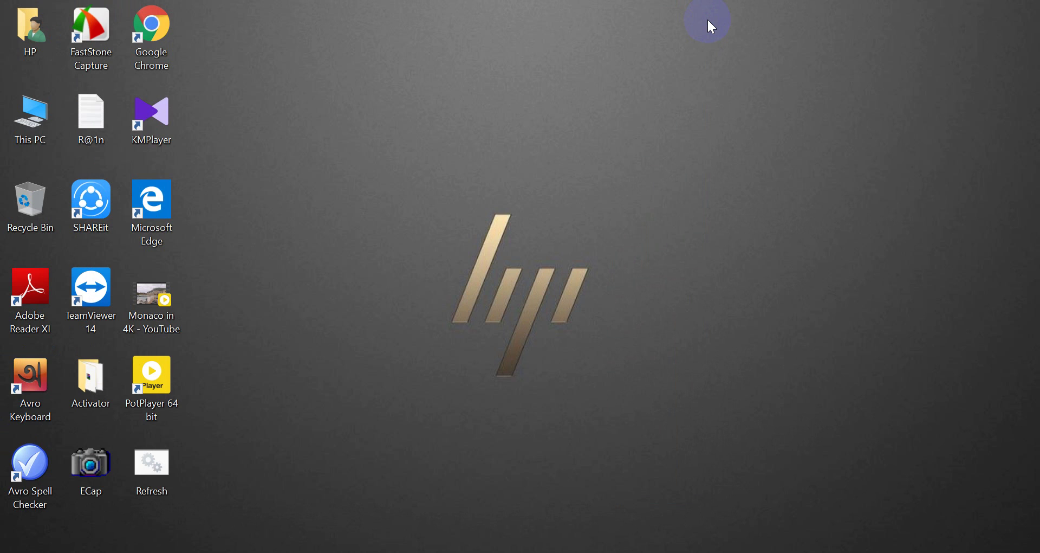
pyautogui.press('super+r')
pyautogui.write('cmd')
pyautogui.press('Return')
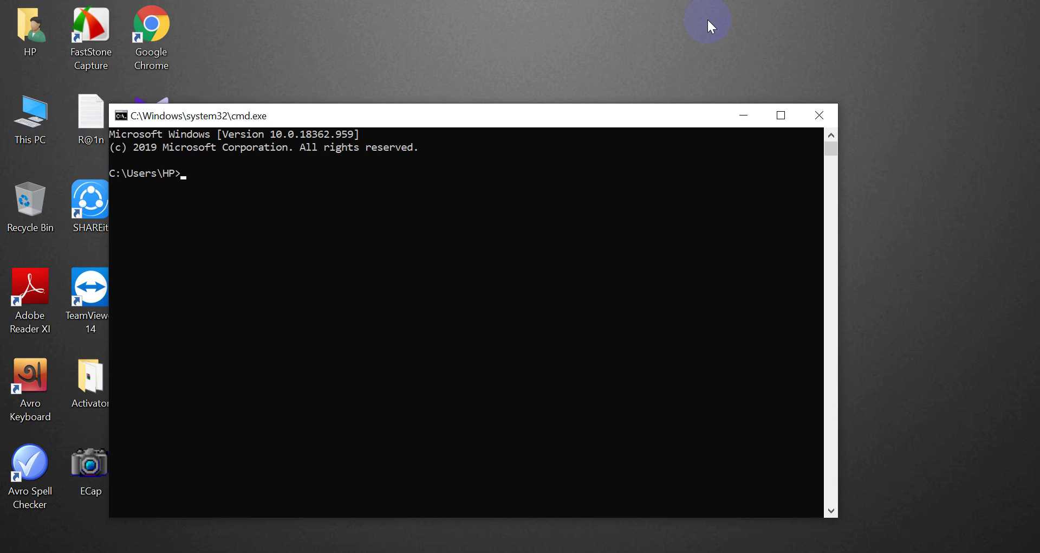
pyautogui.write('ping www.google.com -t')
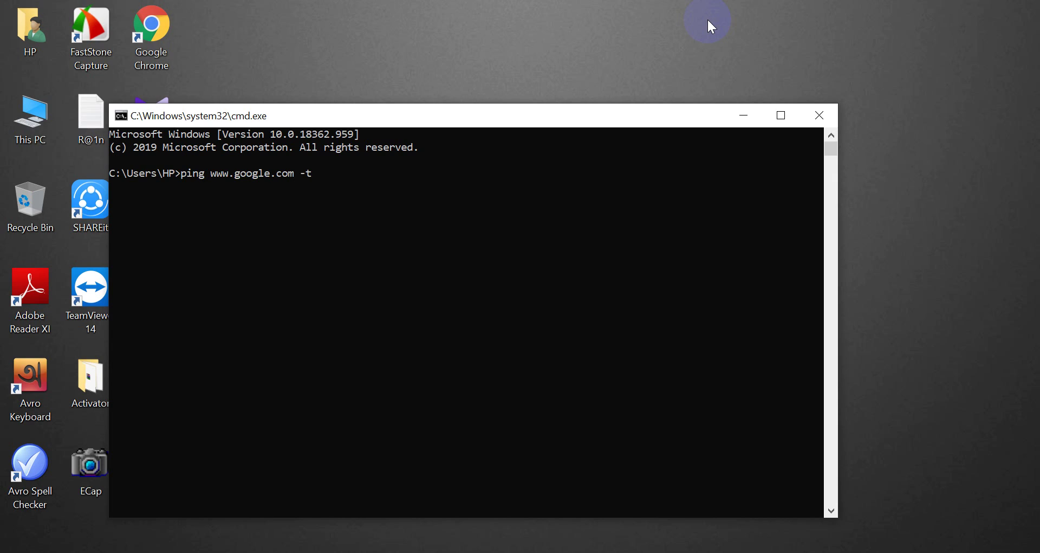
pyautogui.press('Return')
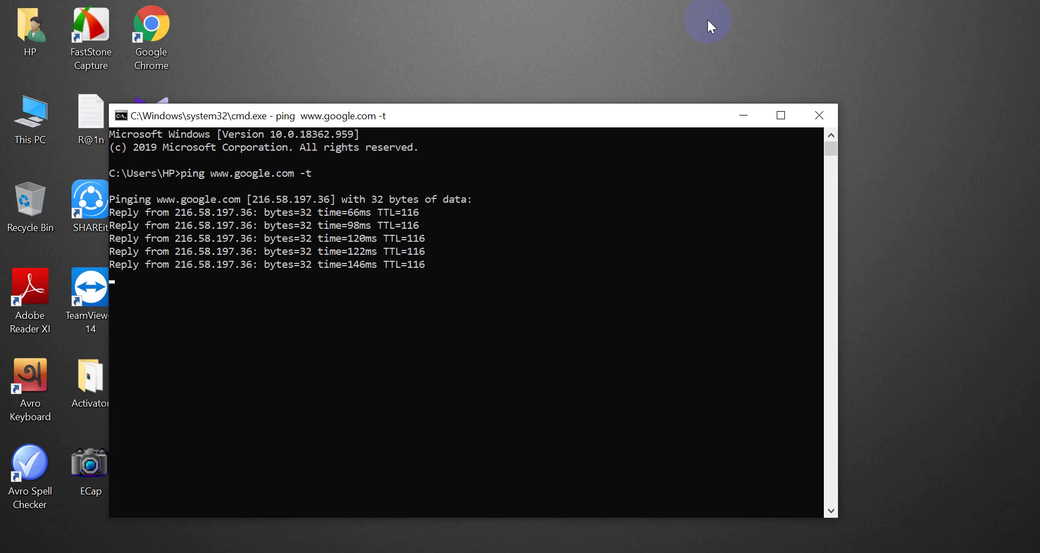
pyautogui.press('super')
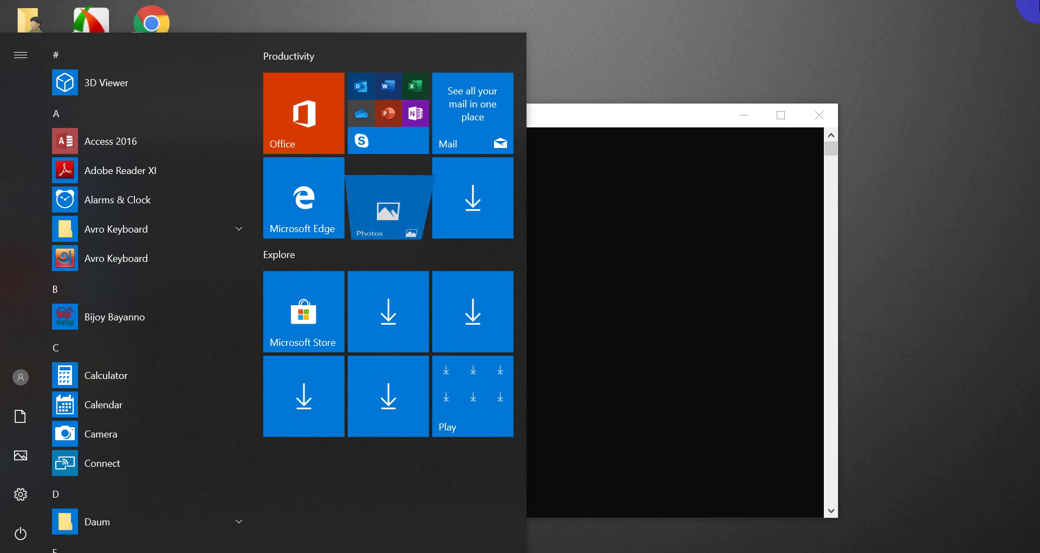
pyautogui.click(672, 279)
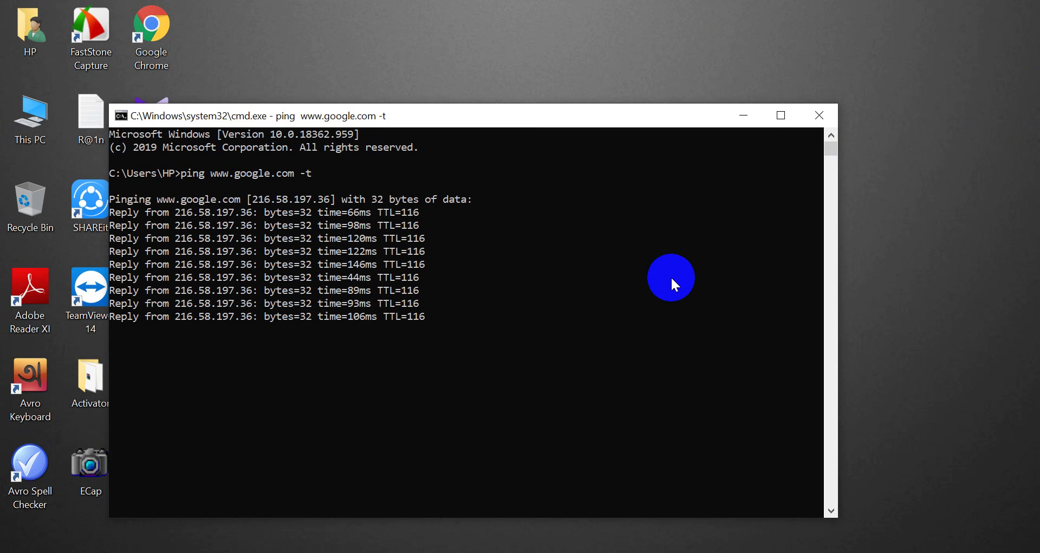
pyautogui.click(671, 277)
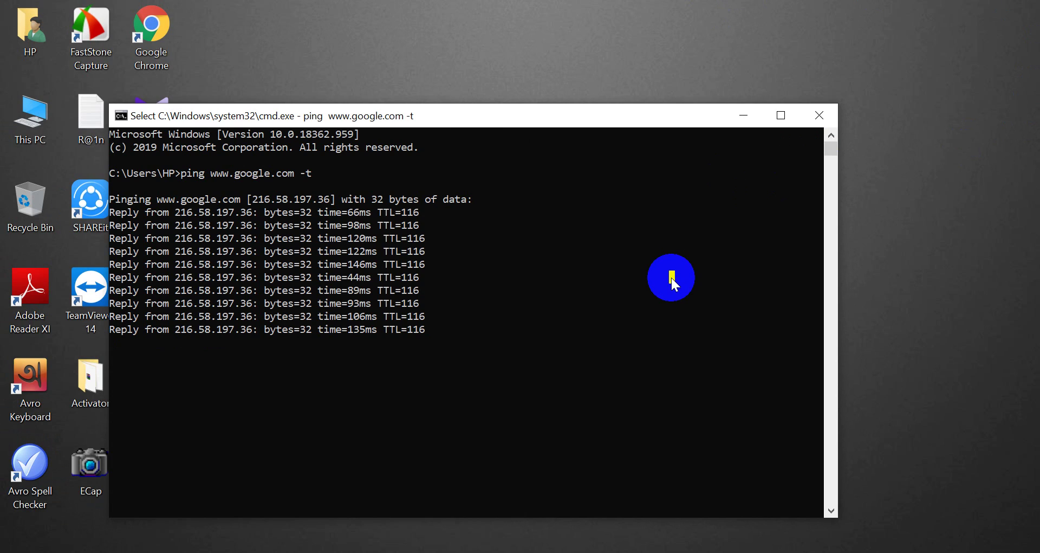
pyautogui.hotkey('ctrl', 'c')
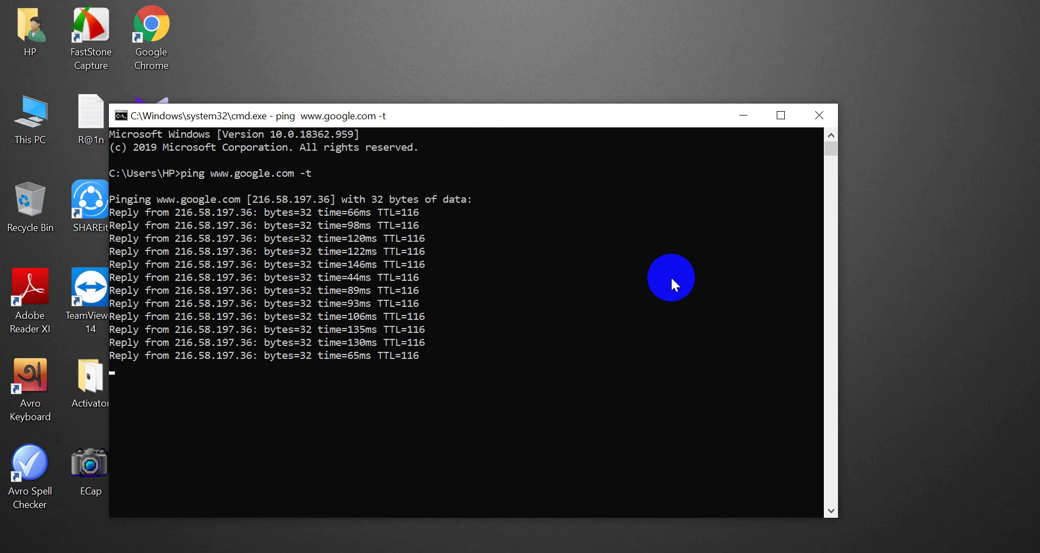
pyautogui.click(818, 122)
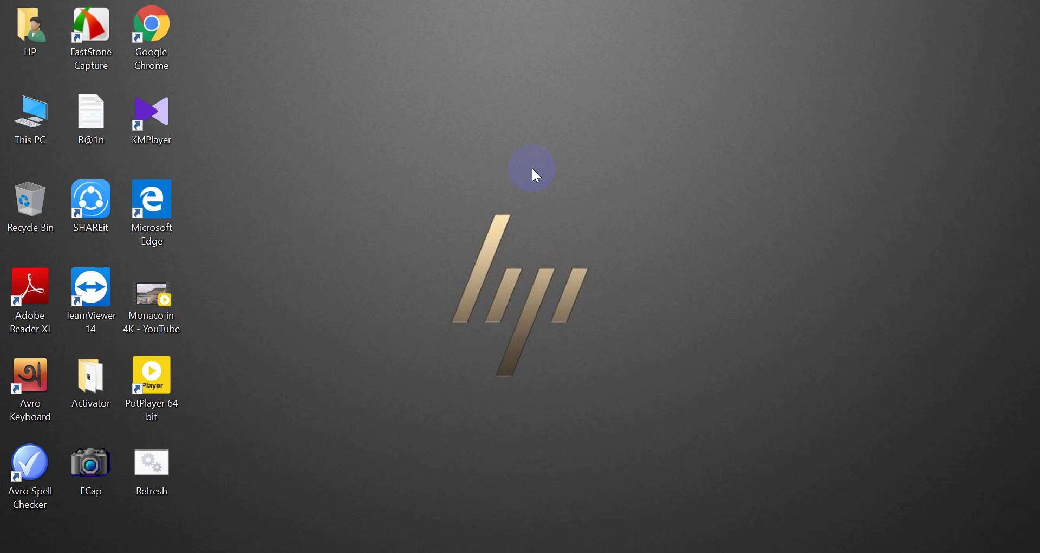
# Run netplwiz to open the User Accounts dialog and shift it slightly on the desktop.
pyautogui.press('super+r')
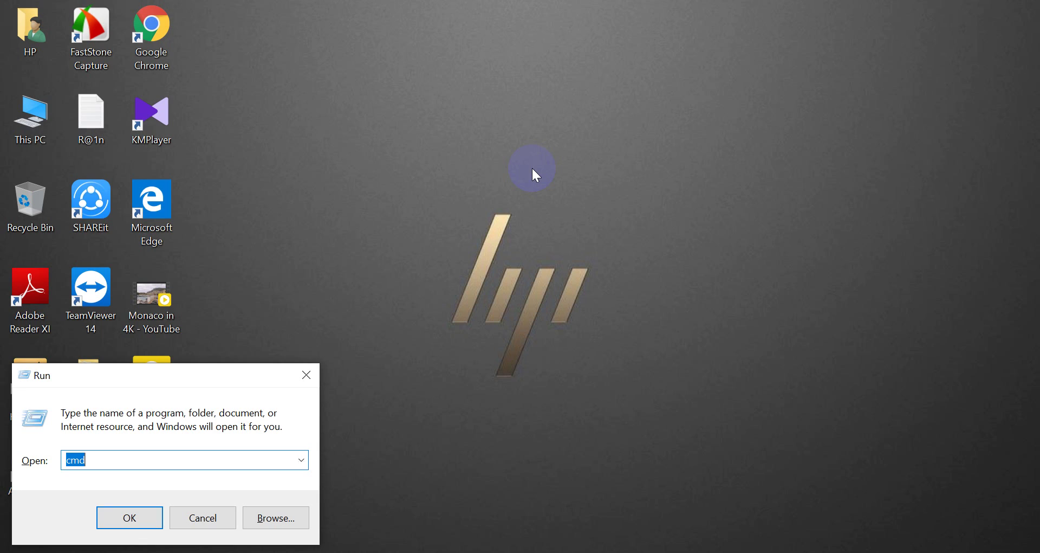
pyautogui.write('netplwiz')
pyautogui.press('Return')
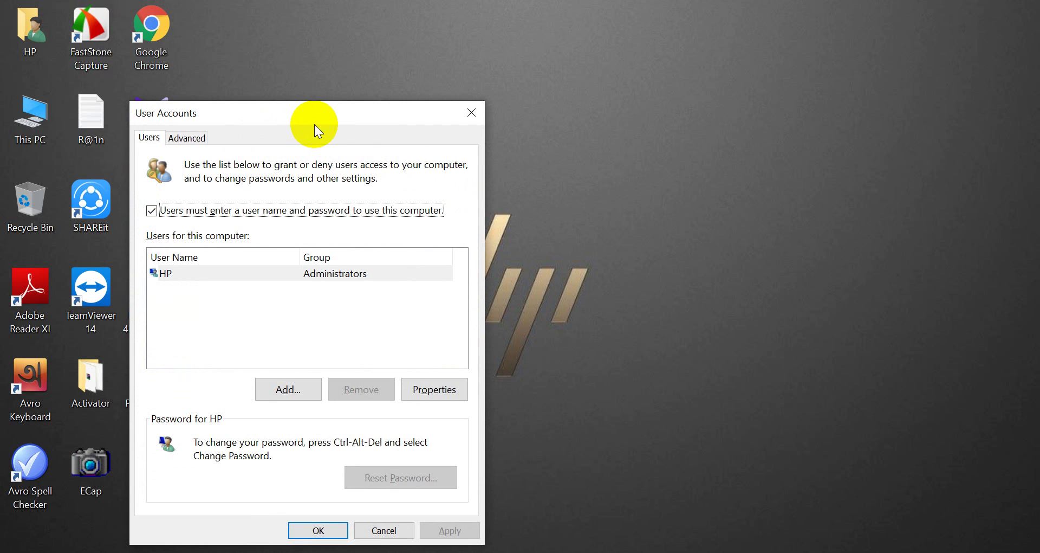
pyautogui.moveTo(331, 103); pyautogui.dragTo(327, 108)
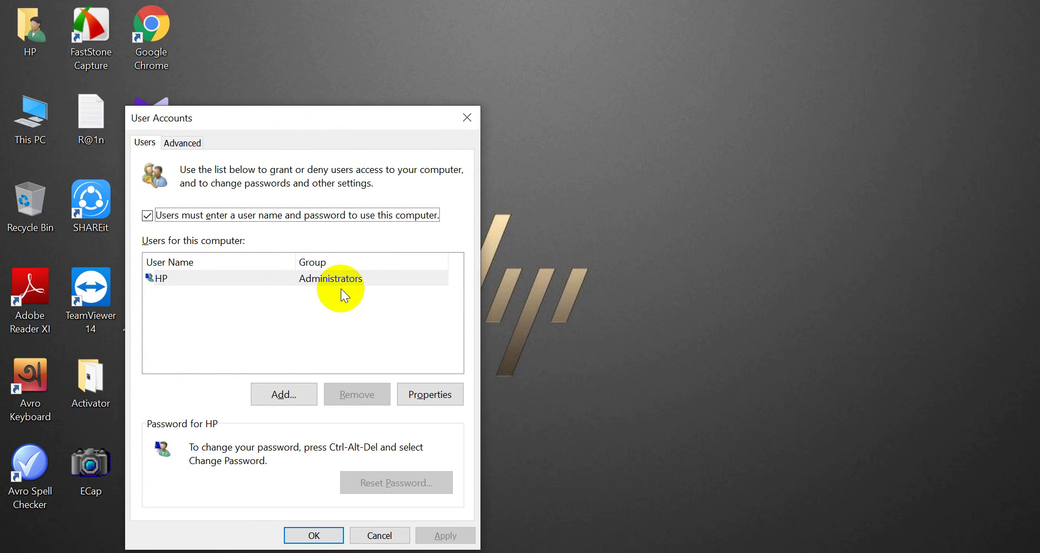
# View the HP account's properties, cancel without changes, and select the account in the user list.
pyautogui.click(426, 390)
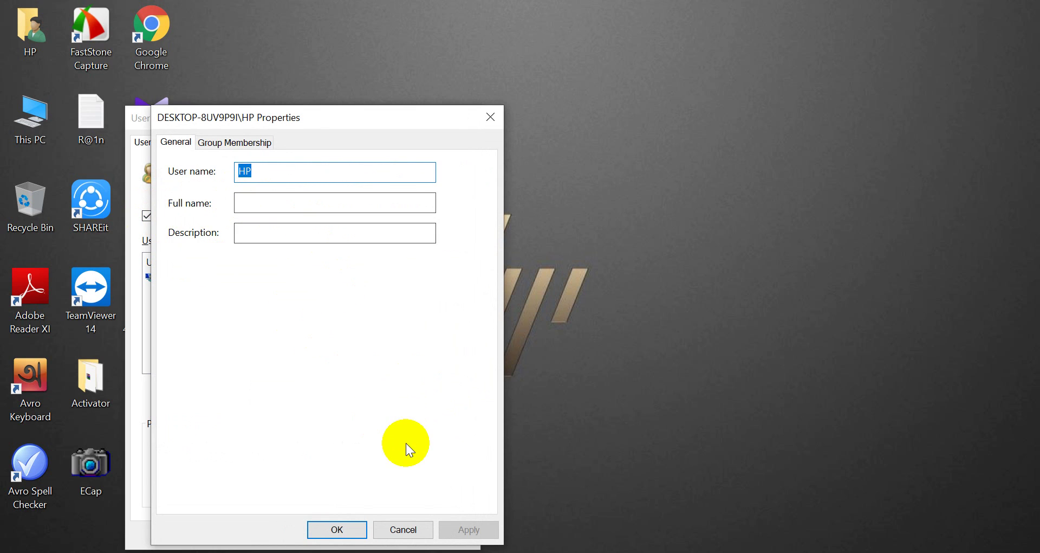
pyautogui.click(392, 531)
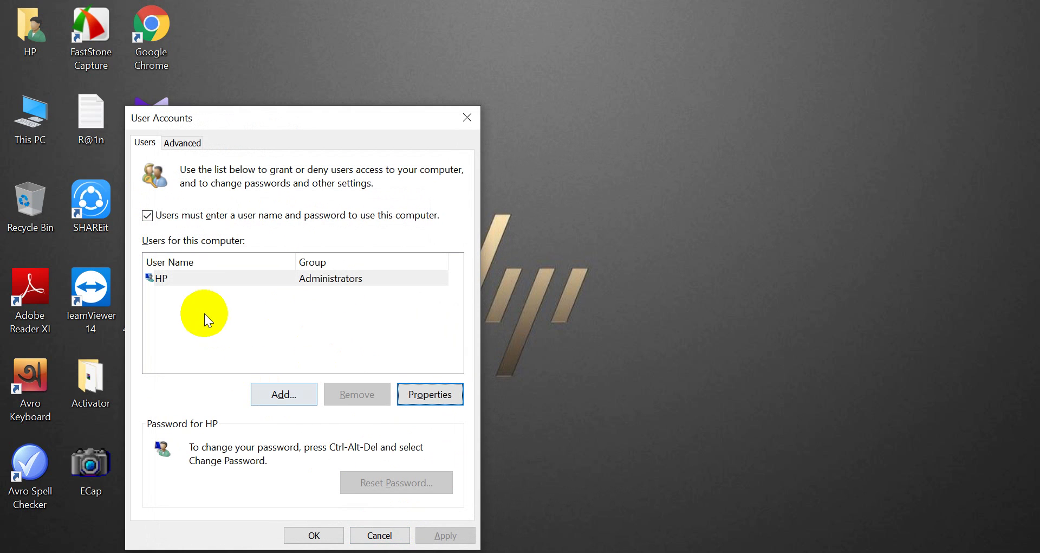
pyautogui.click(158, 278)
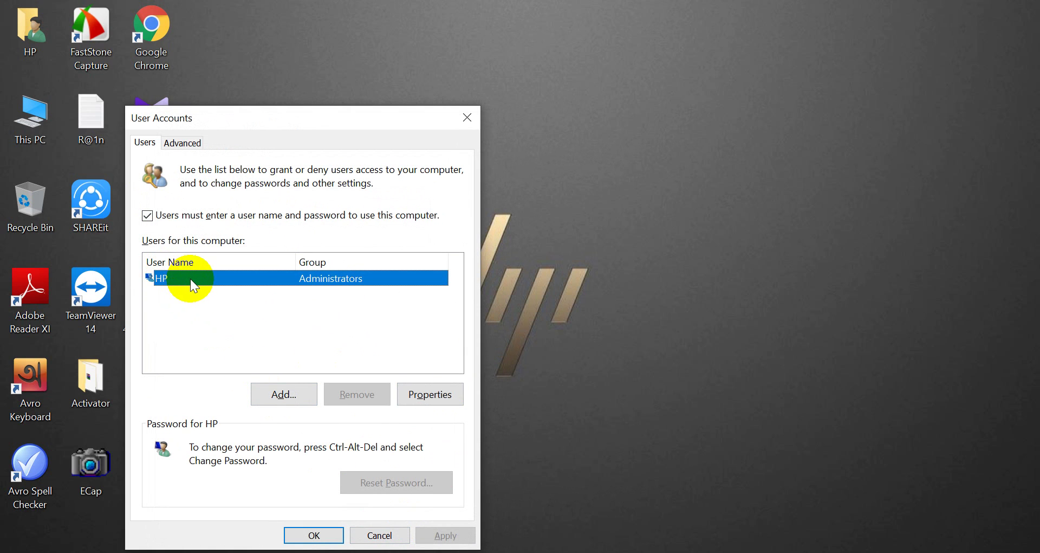
# Look at the HP account's properties and the add-user sign-in page without making changes, and close User Accounts.
pyautogui.click(427, 404)
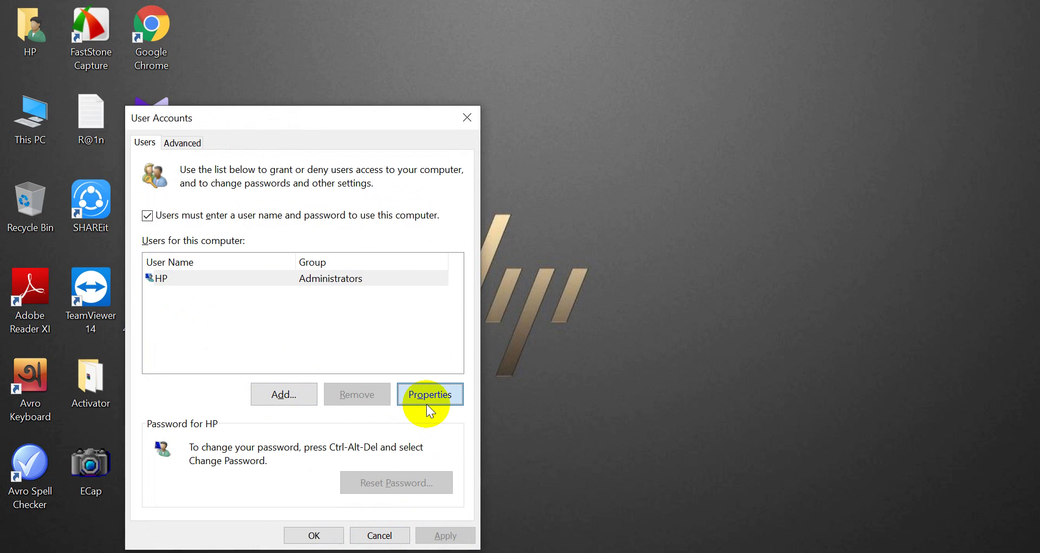
pyautogui.click(490, 112)
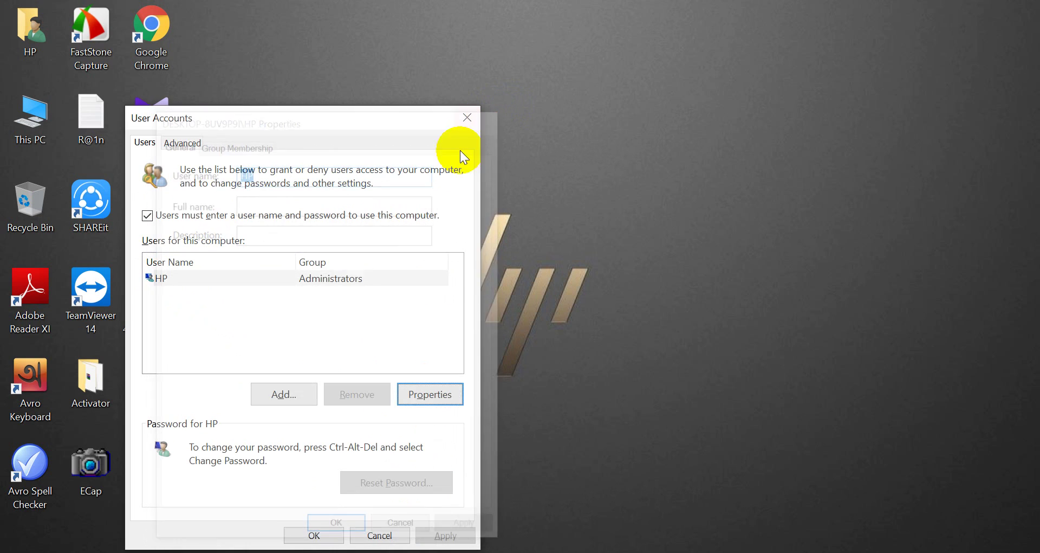
pyautogui.click(283, 400)
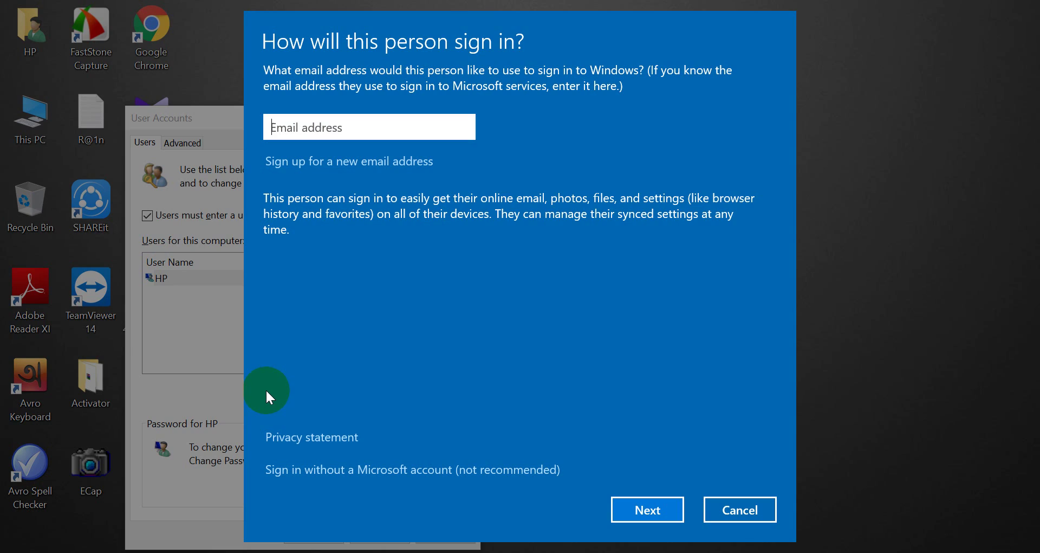
pyautogui.click(739, 510)
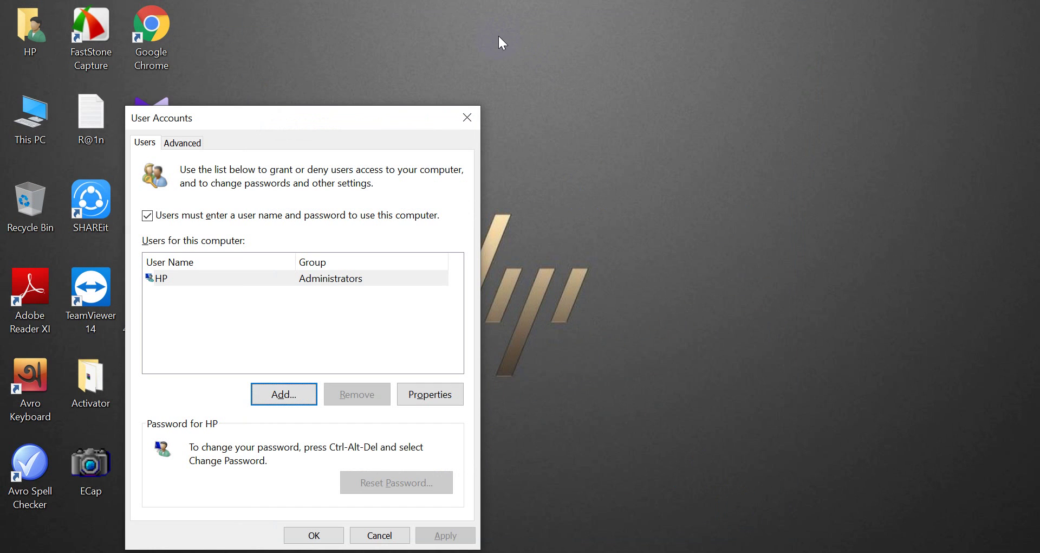
pyautogui.click(468, 112)
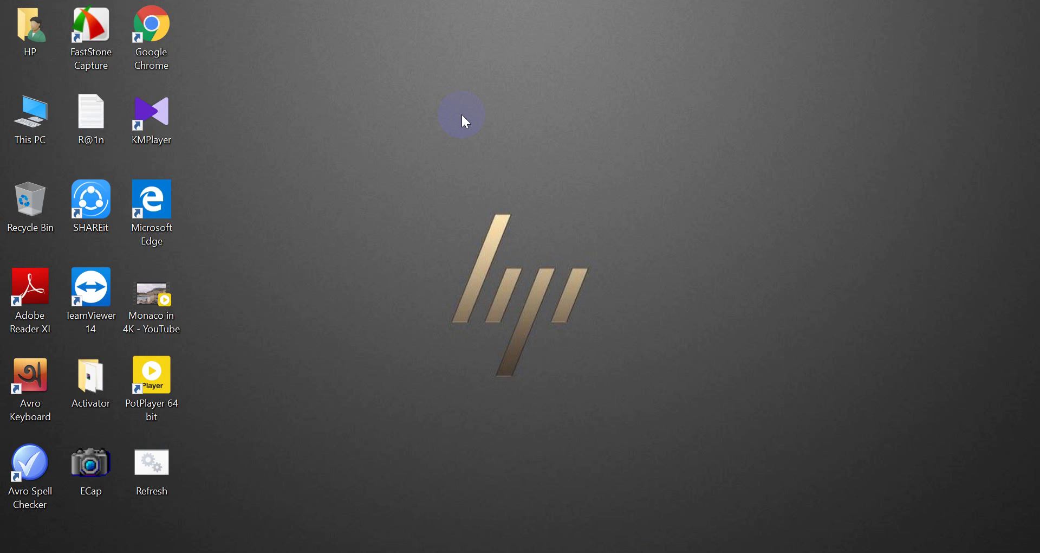
# Run gpedit.msc and expand Windows Settings under Computer Configuration in the Local Group Policy Editor before closing it.
pyautogui.press('super+r')
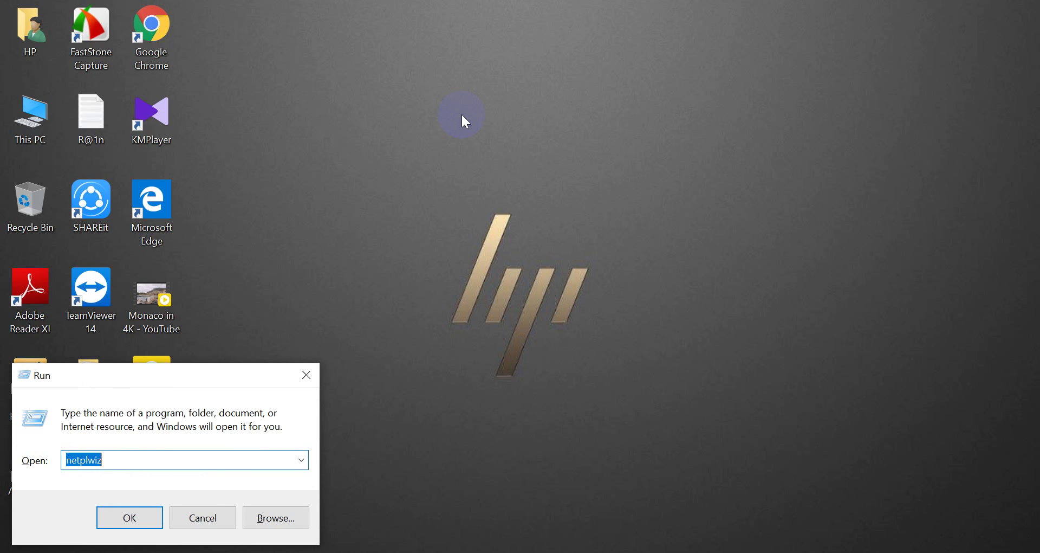
pyautogui.write('gpedit.msc')
pyautogui.press('Return')
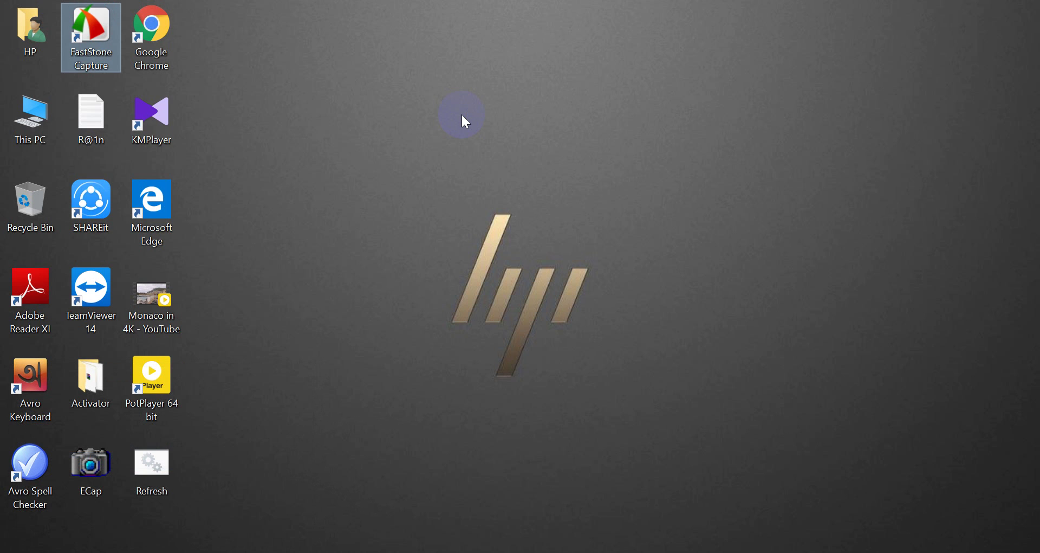
pyautogui.click(465, 122)
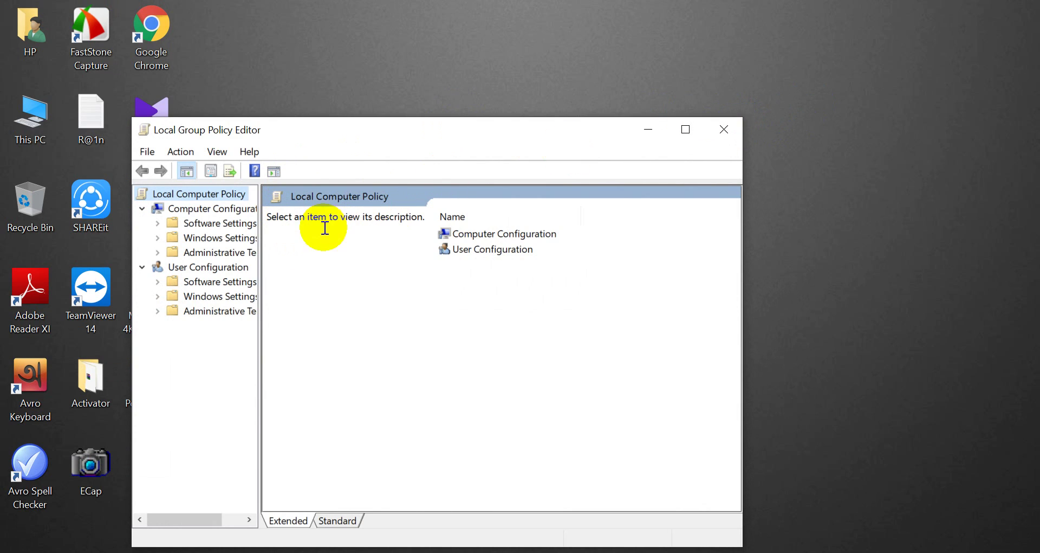
pyautogui.click(155, 237)
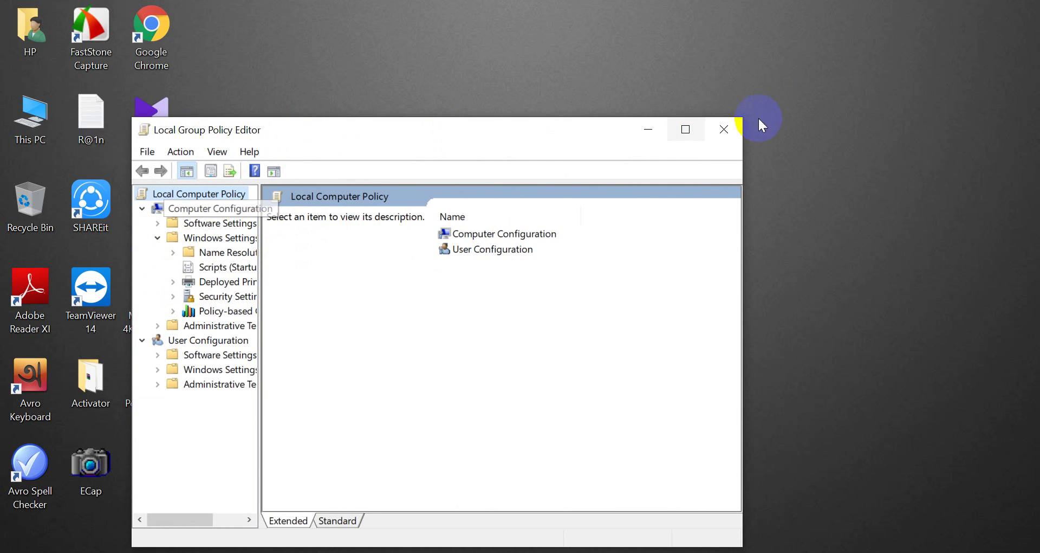
pyautogui.click(722, 136)
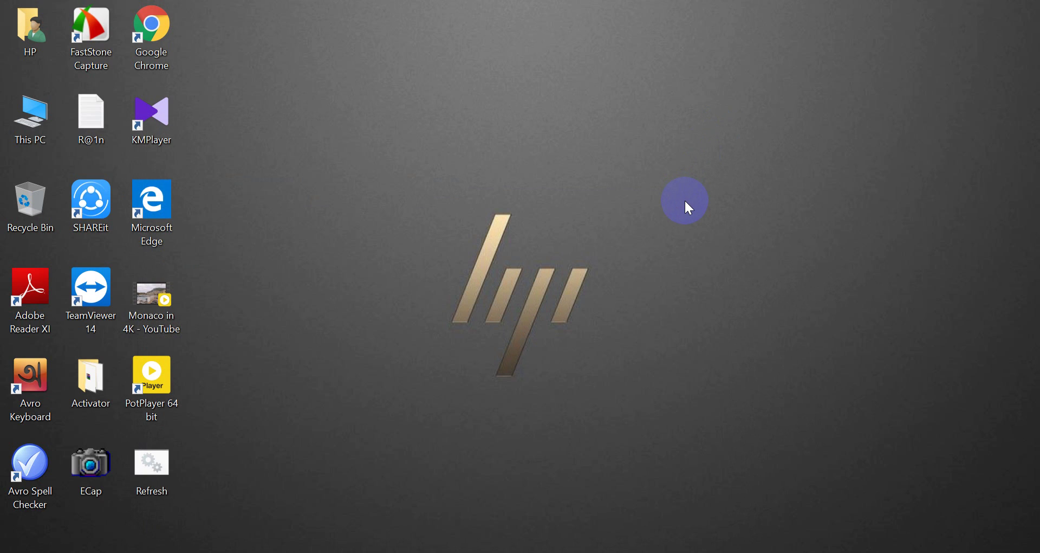
# Run lusrmgr.msc to open the Local Users and Groups manager.
pyautogui.press('super+r')
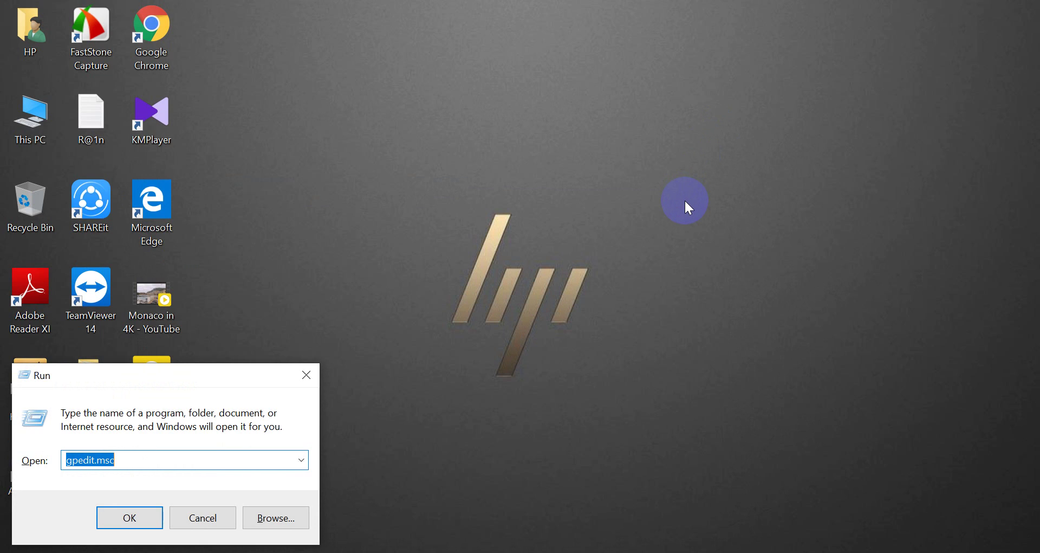
pyautogui.write('l')
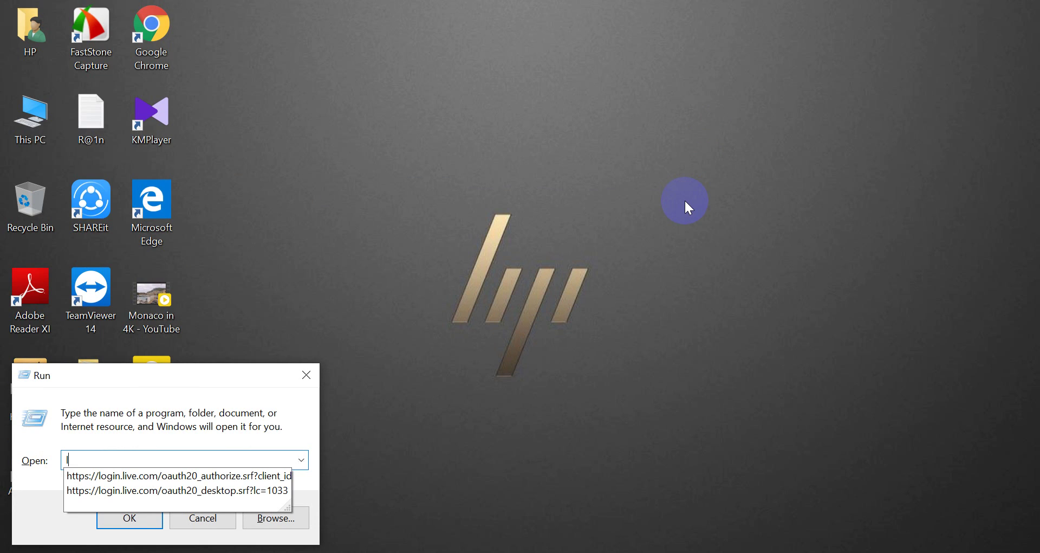
pyautogui.write('us')
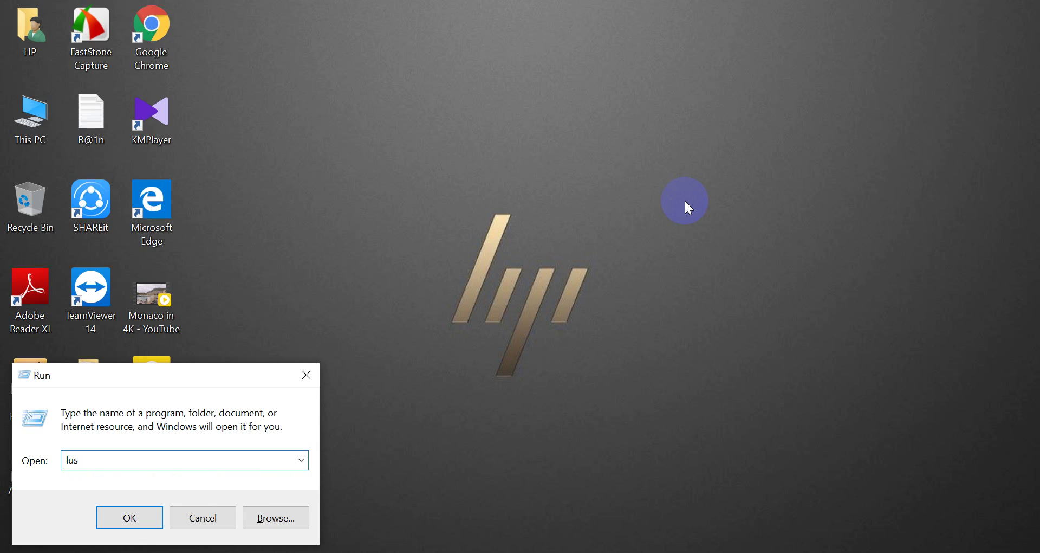
pyautogui.write('rmgr.msc')
pyautogui.press('Return')
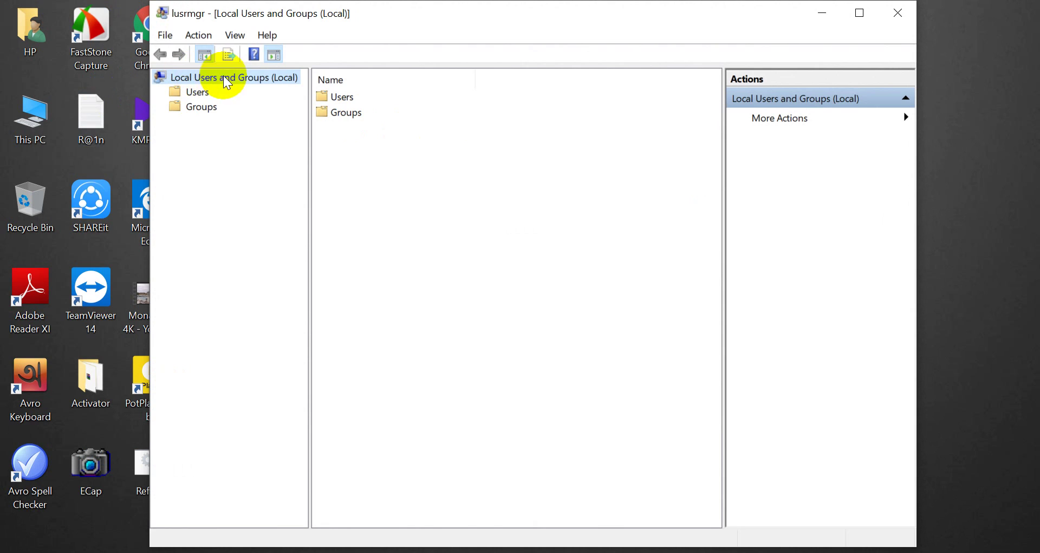
# Browse the Users and Groups folders, selecting the HP and WDAGUtilityAccount users, and close Local Users and Groups.
pyautogui.click(196, 92)
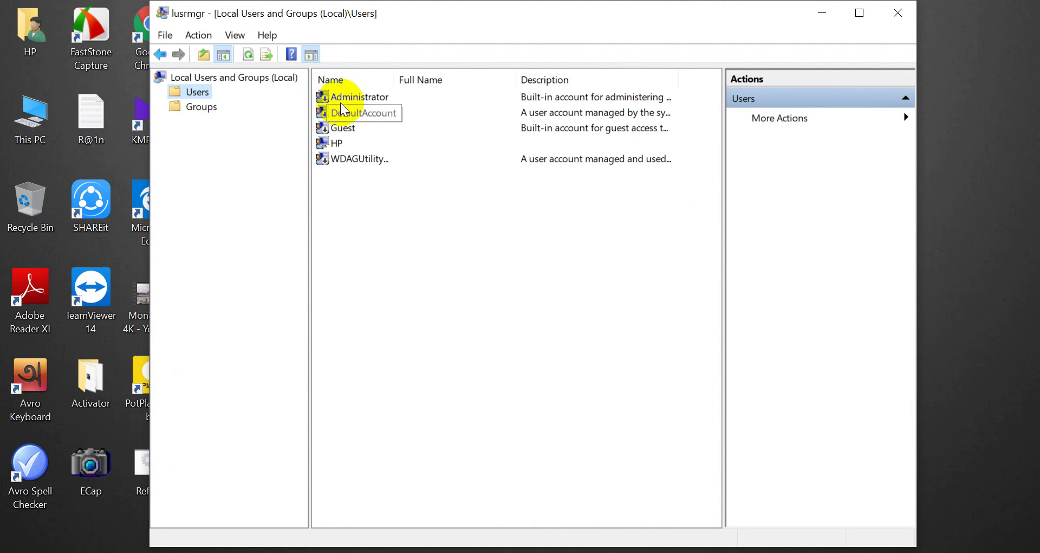
pyautogui.click(325, 143)
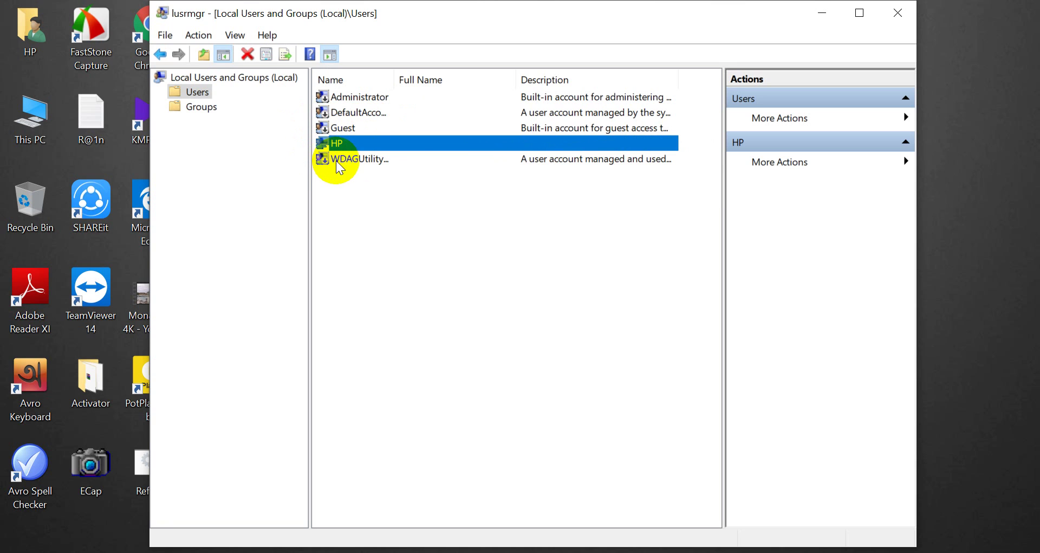
pyautogui.click(354, 162)
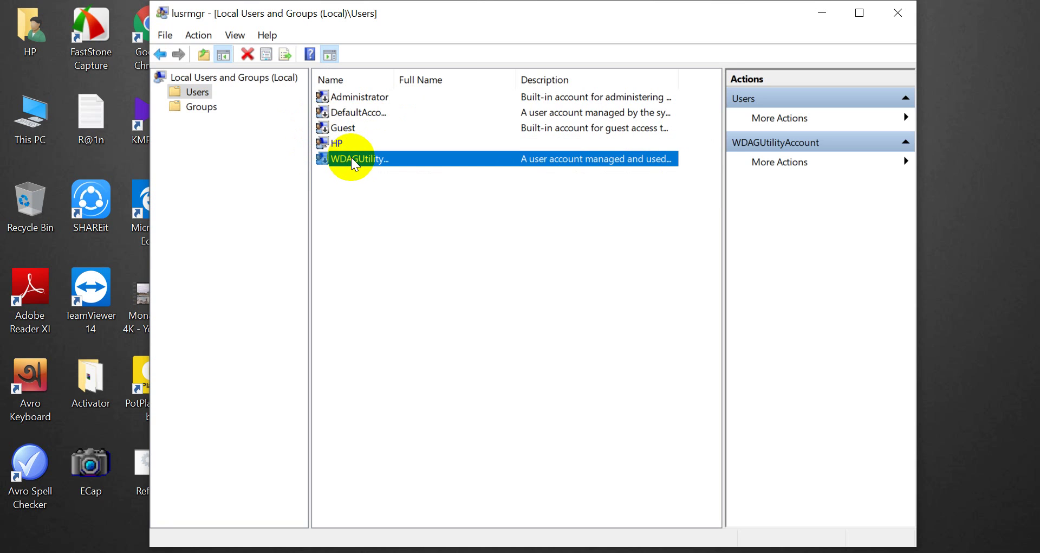
pyautogui.click(201, 106)
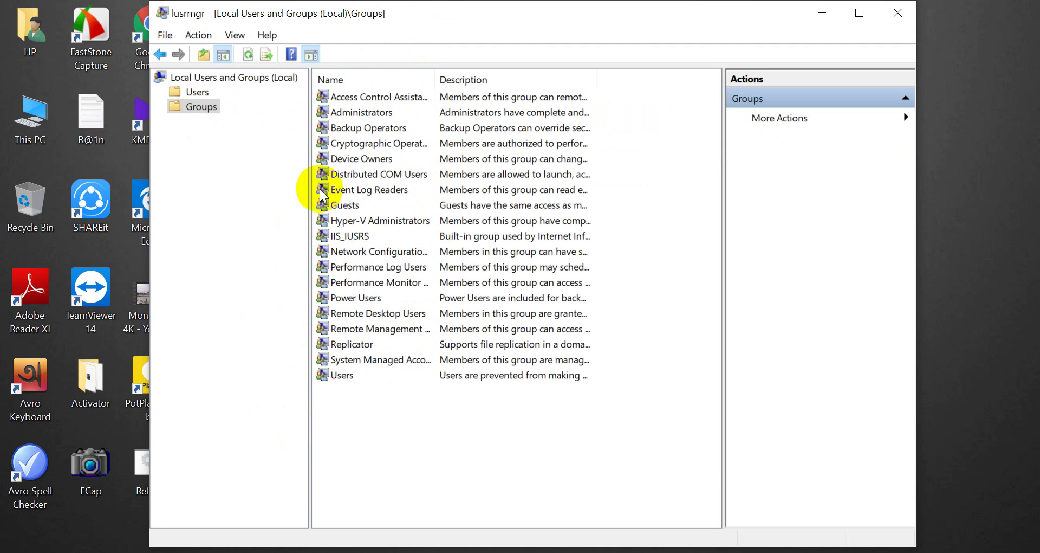
pyautogui.click(197, 92)
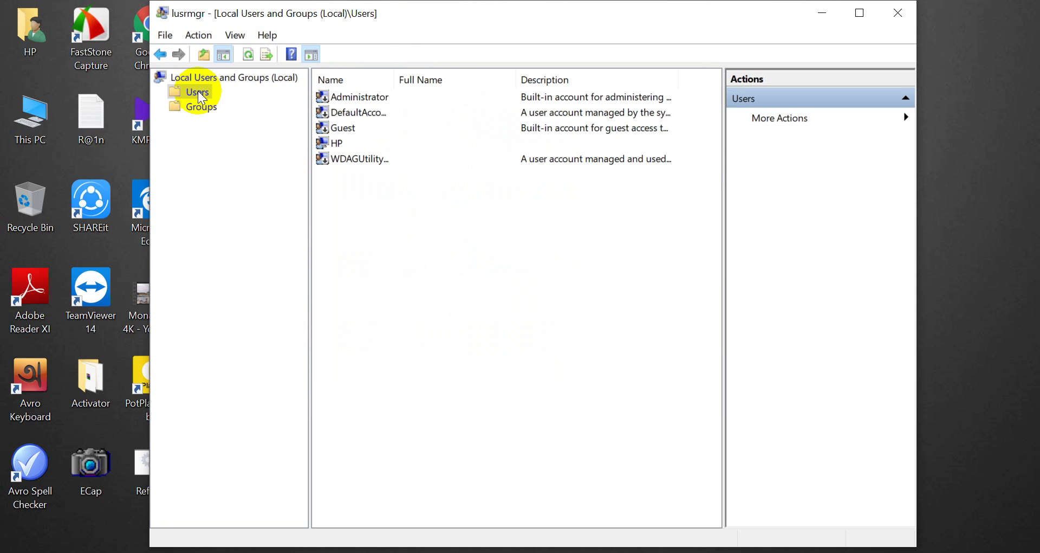
pyautogui.click(909, 17)
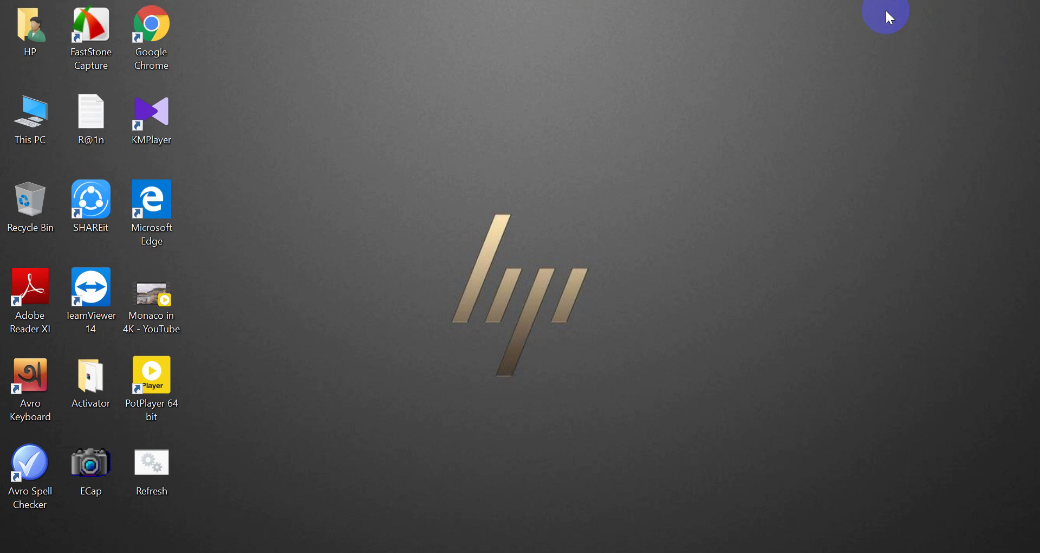
# Try to run the mrt command and bring back the Run dialog.
pyautogui.press('super+r')
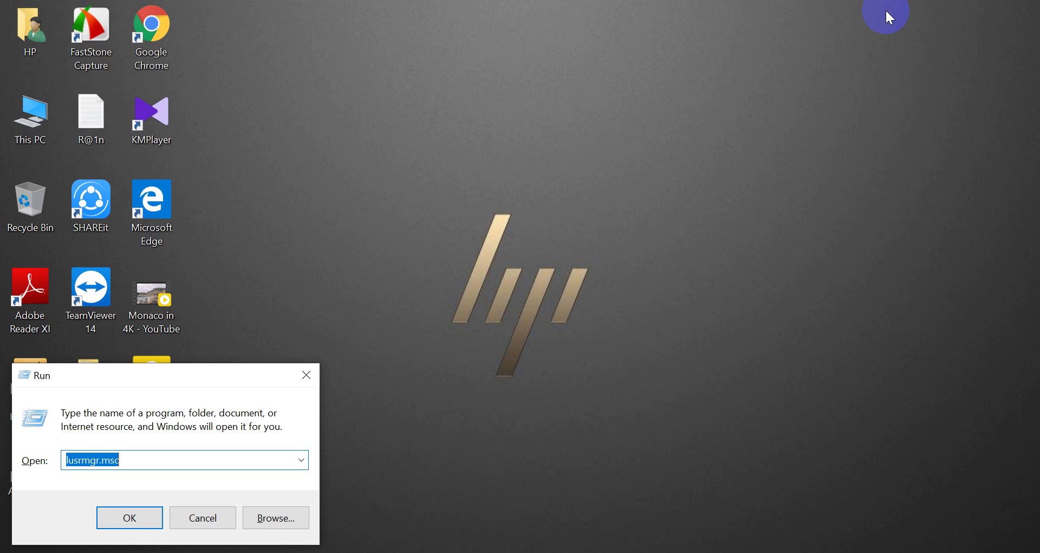
pyautogui.write('mrt')
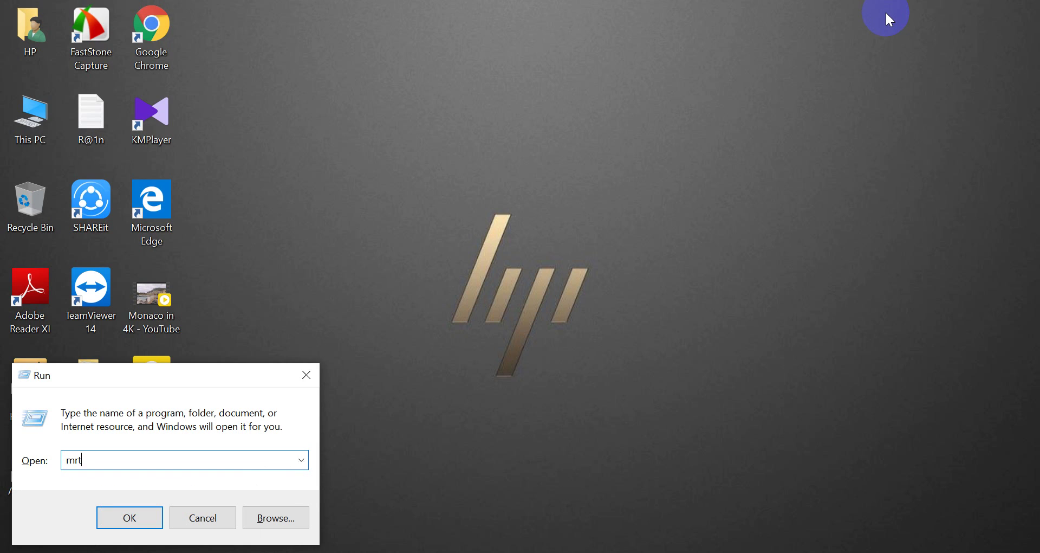
pyautogui.press('Return')
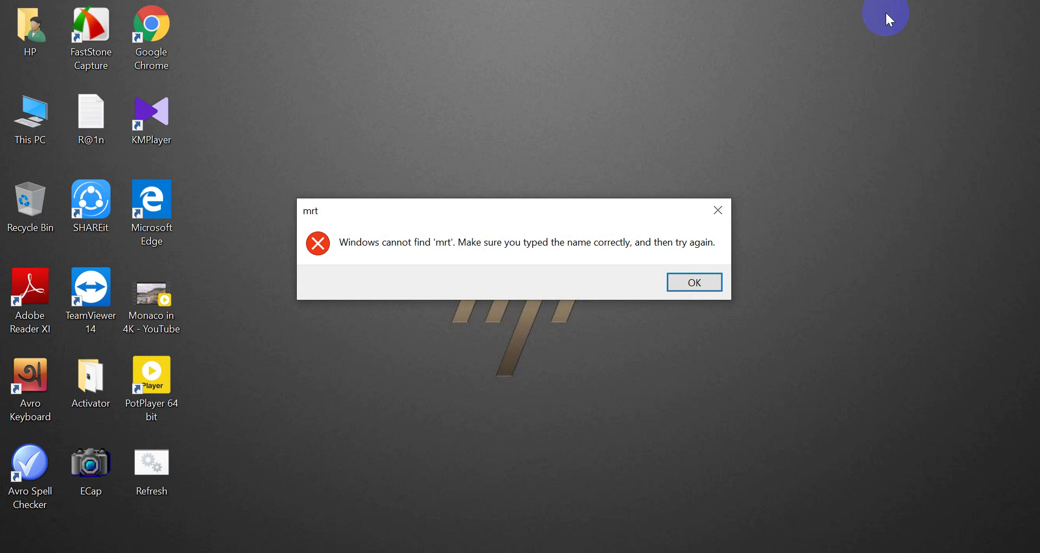
pyautogui.press('Return')
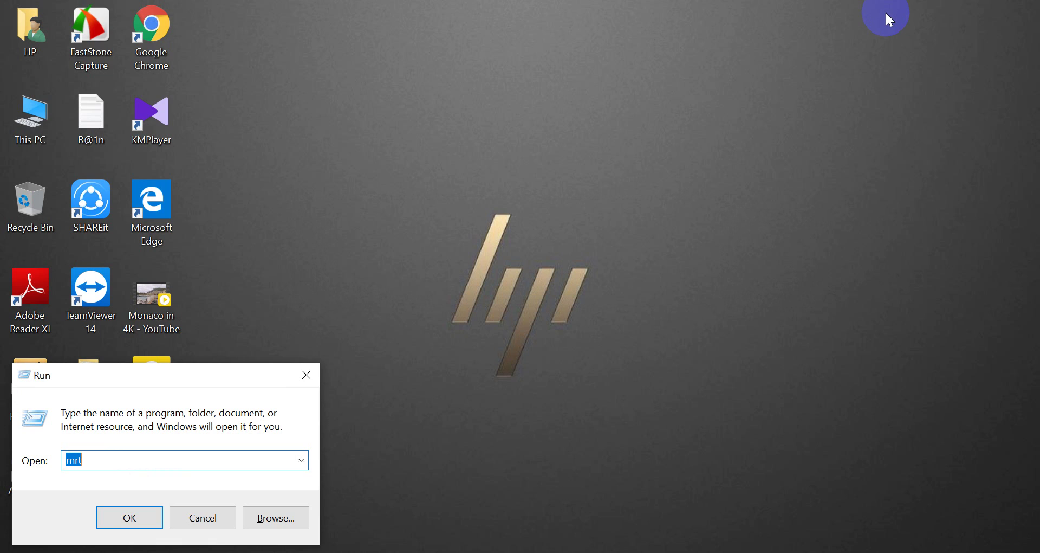
# Run ncpa.cpl to view the Network Connections window, and close it.
pyautogui.write('ncpa.cpl')
pyautogui.press('Return')
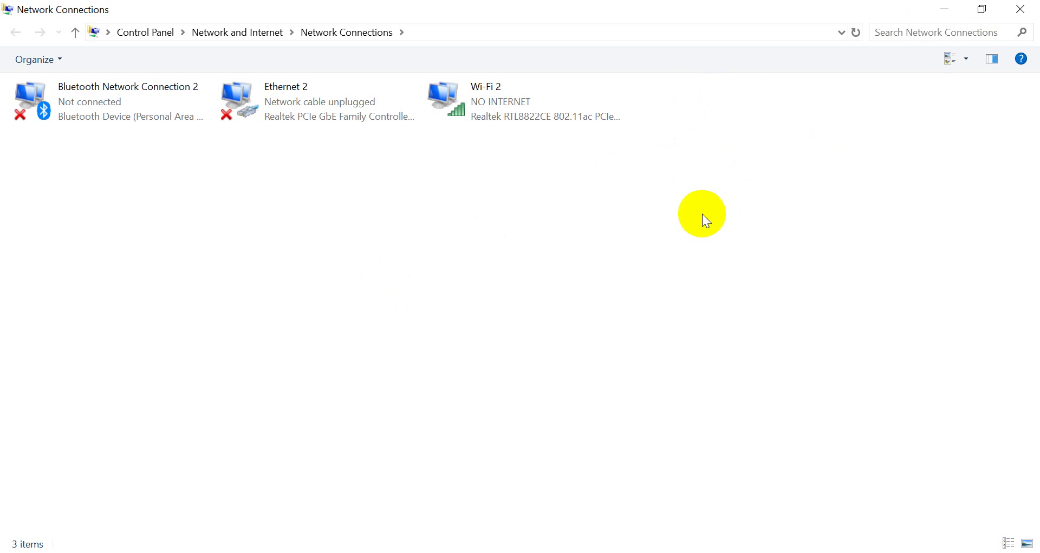
pyautogui.click(1022, 16)
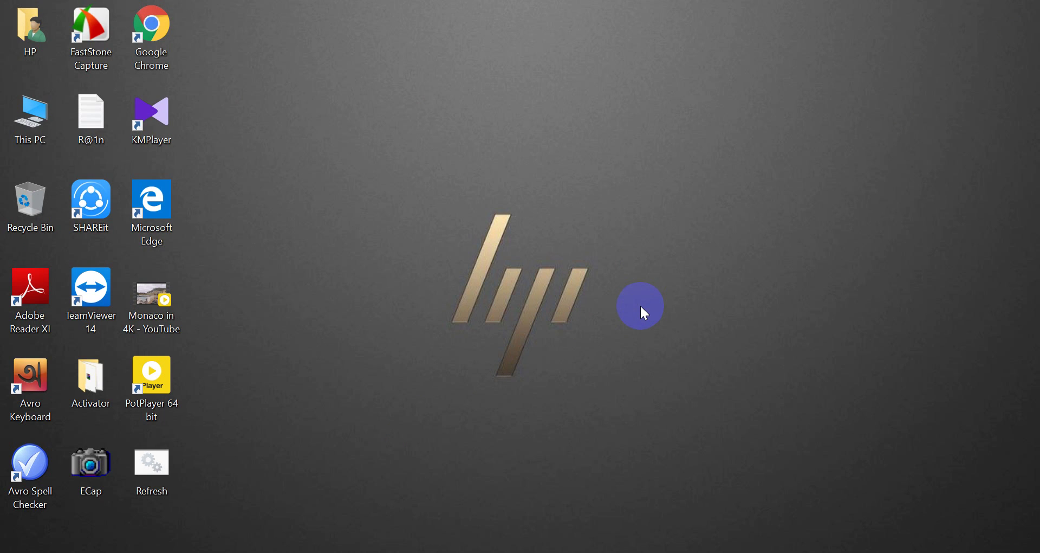
# Run perfmon.msc and view the Performance Monitor graph under Monitoring Tools before closing the window.
pyautogui.press('super+r')
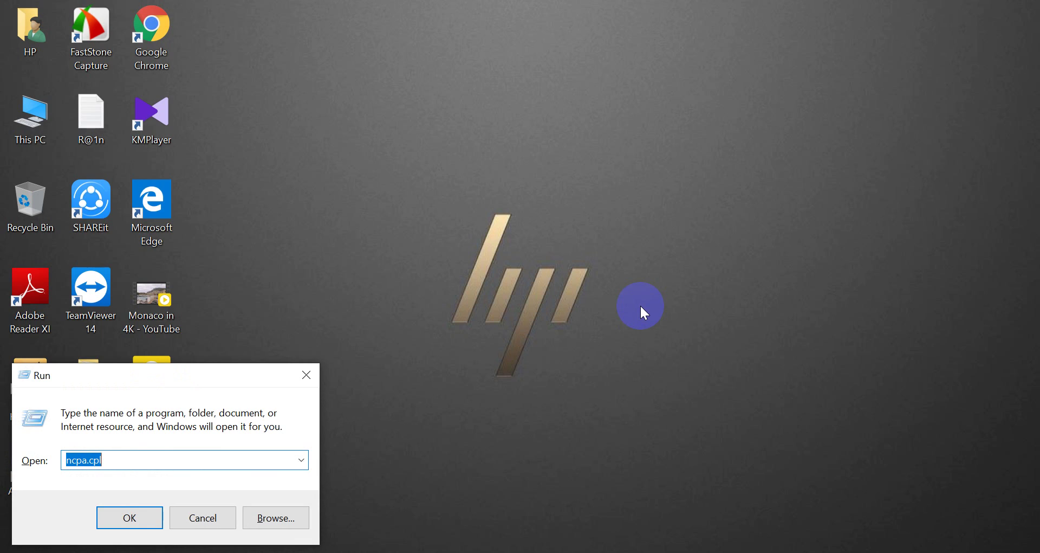
pyautogui.write('perfmon.msc')
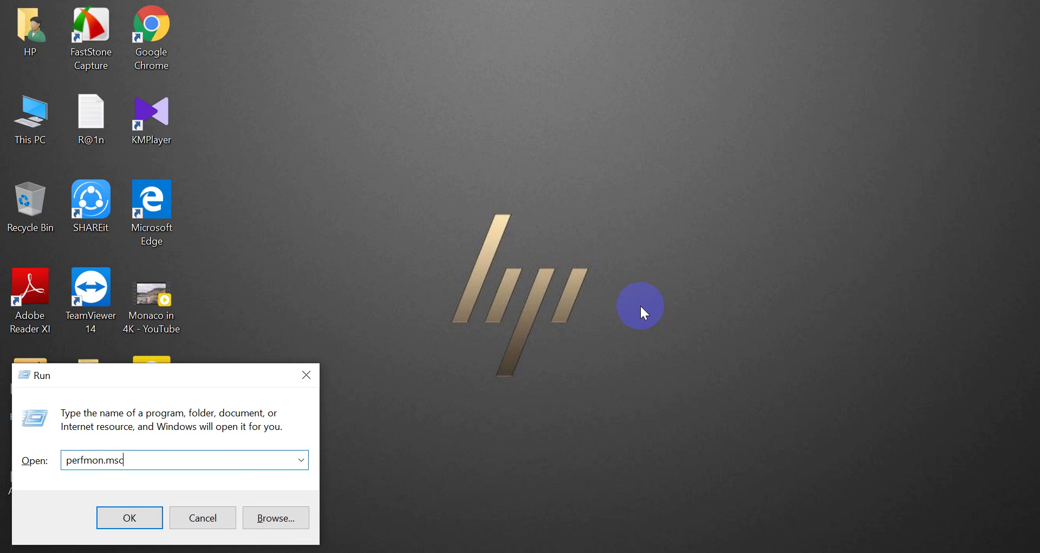
pyautogui.press('Return')
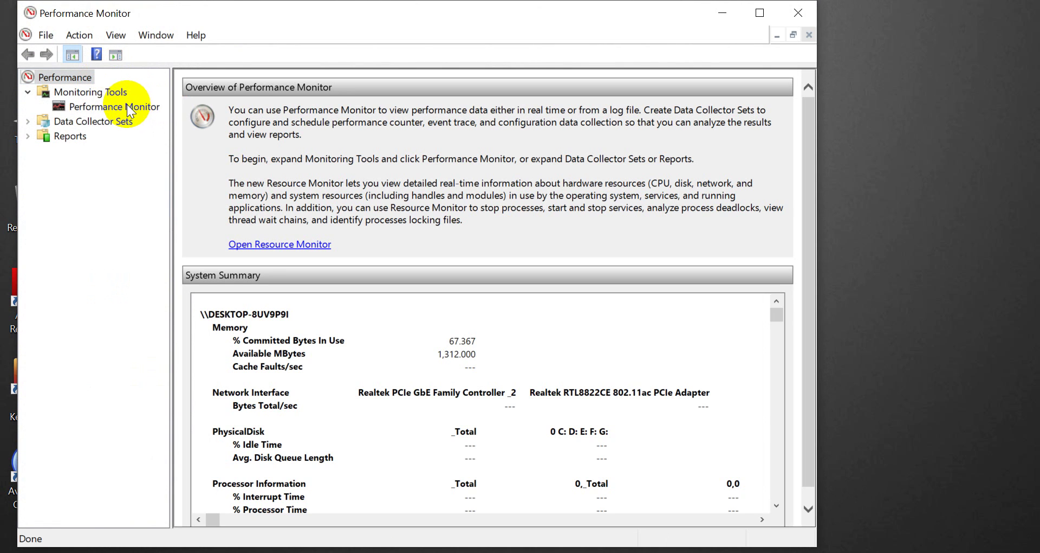
pyautogui.click(129, 111)
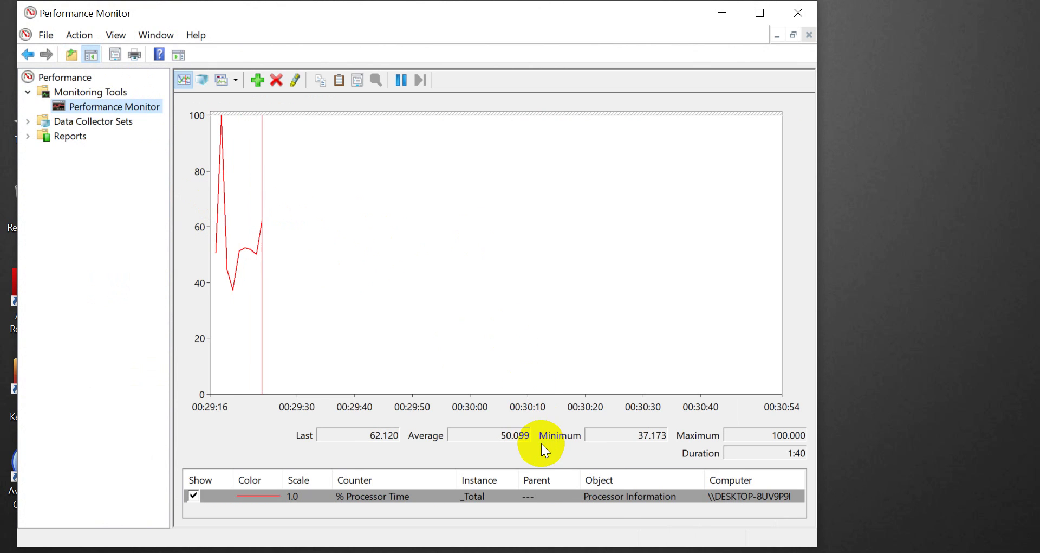
pyautogui.click(797, 12)
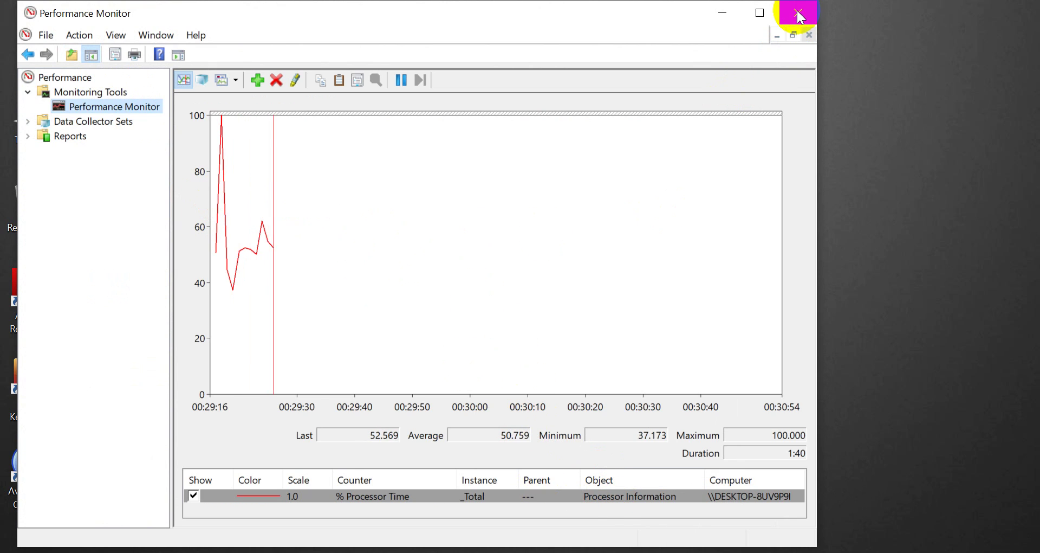
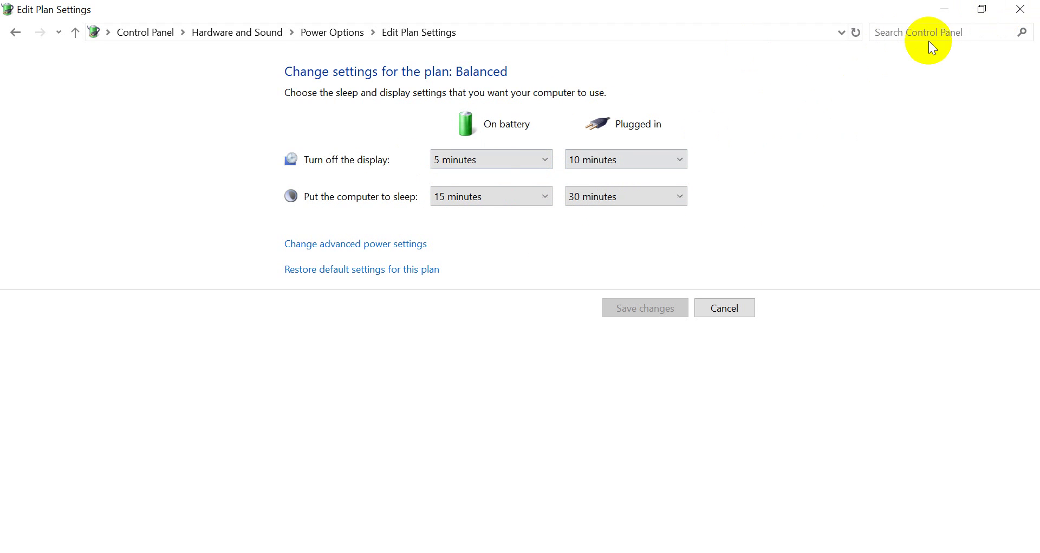
# Leave the power plan settings and run appwiz.cpl to view the installed programs, selecting Google Chrome before closing Programs and Features.
pyautogui.click(1025, 11)
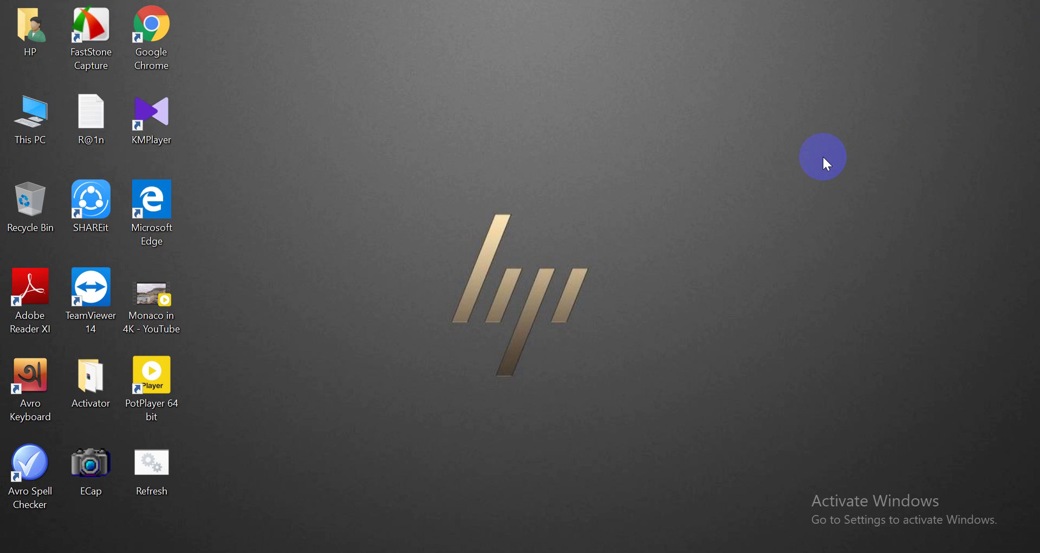
pyautogui.press('super+r')
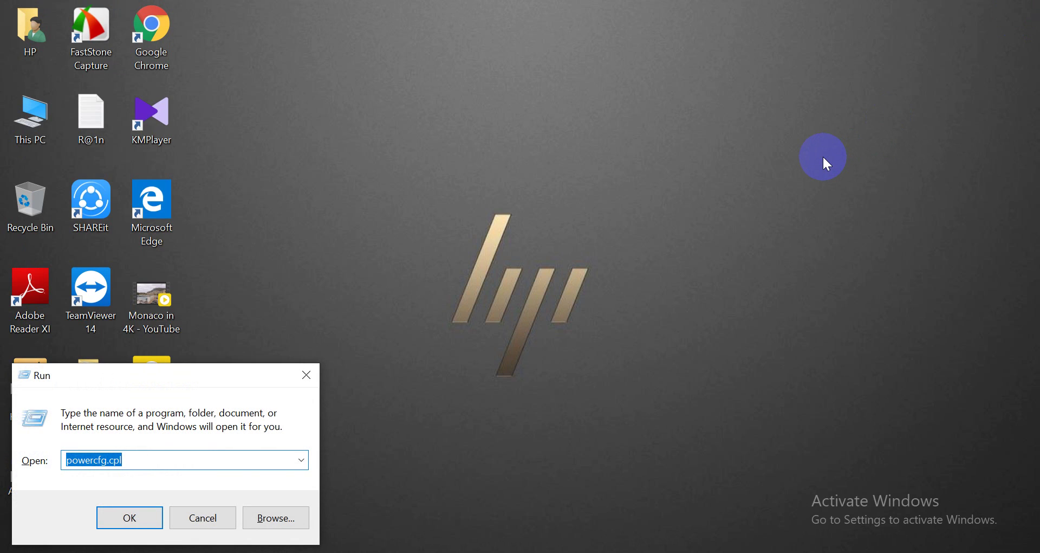
pyautogui.write('app')
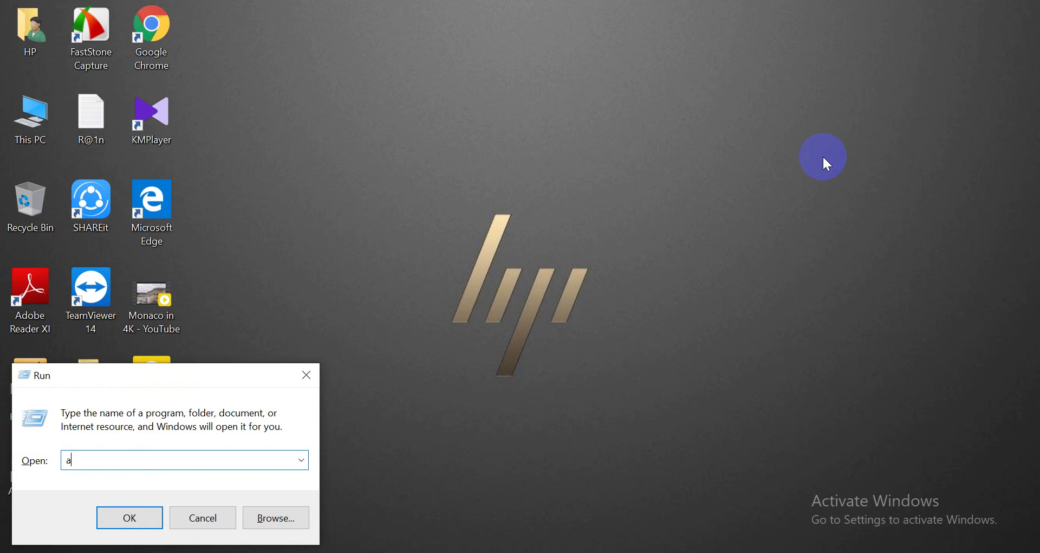
pyautogui.write('wiz.cpl')
pyautogui.press('Return')
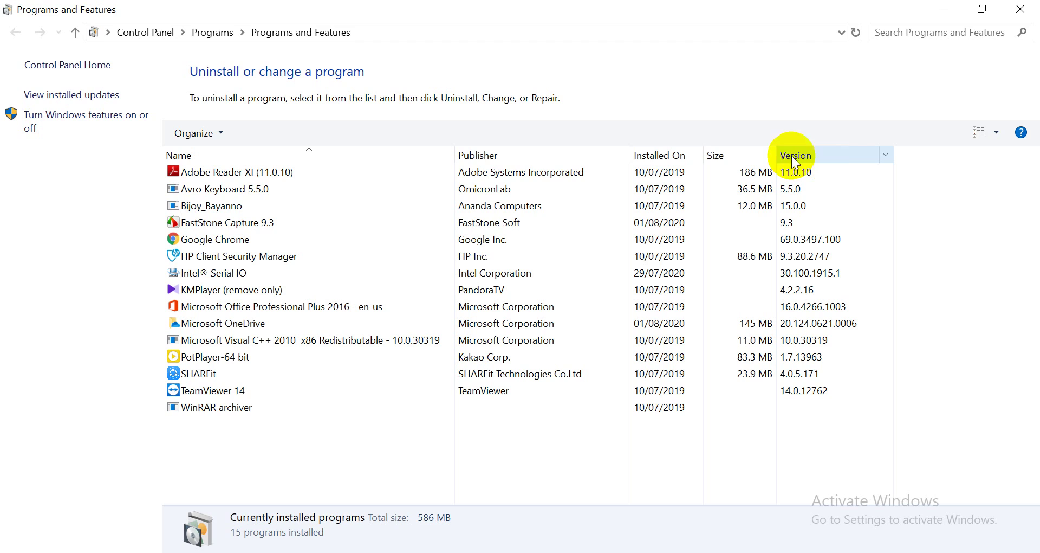
pyautogui.click(219, 243)
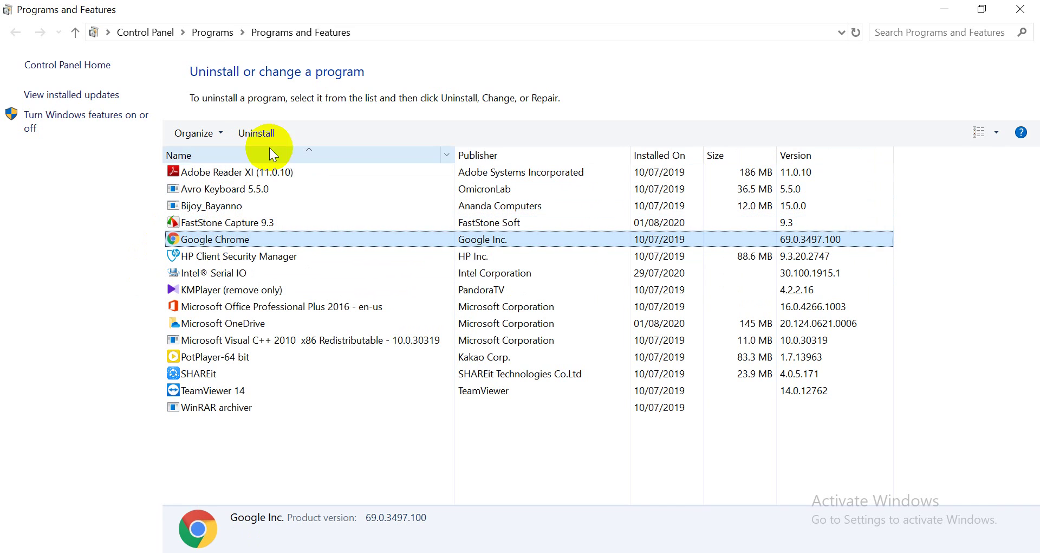
pyautogui.click(1018, 12)
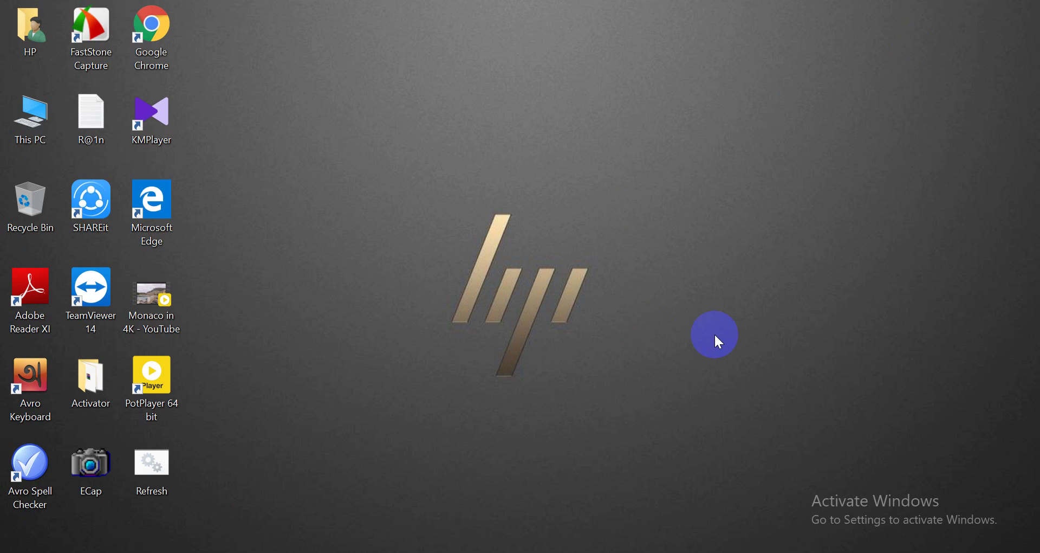
# Run devmgmt.msc to look over the device categories in Device Manager, and close its window.
pyautogui.press('super+r')
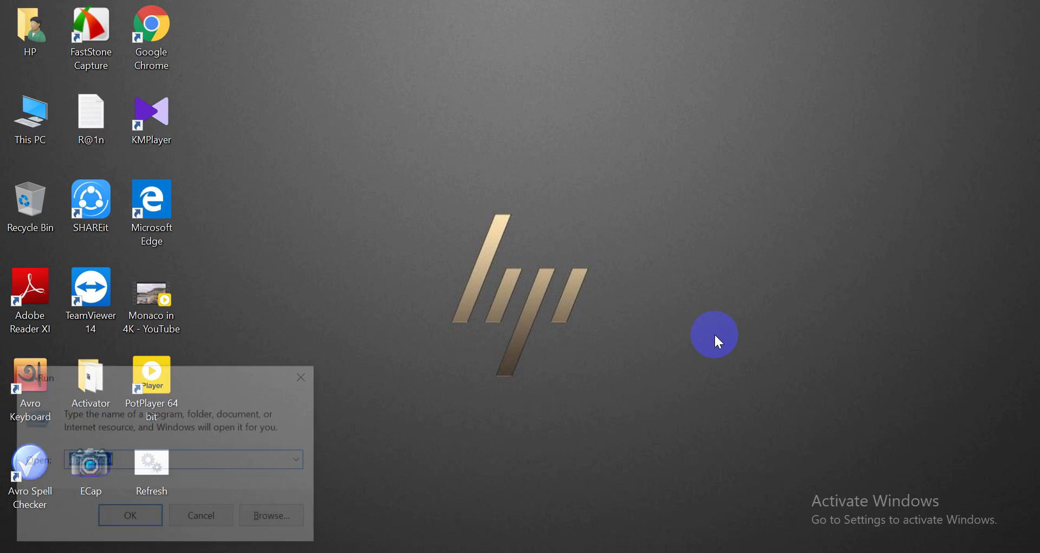
pyautogui.write('d')
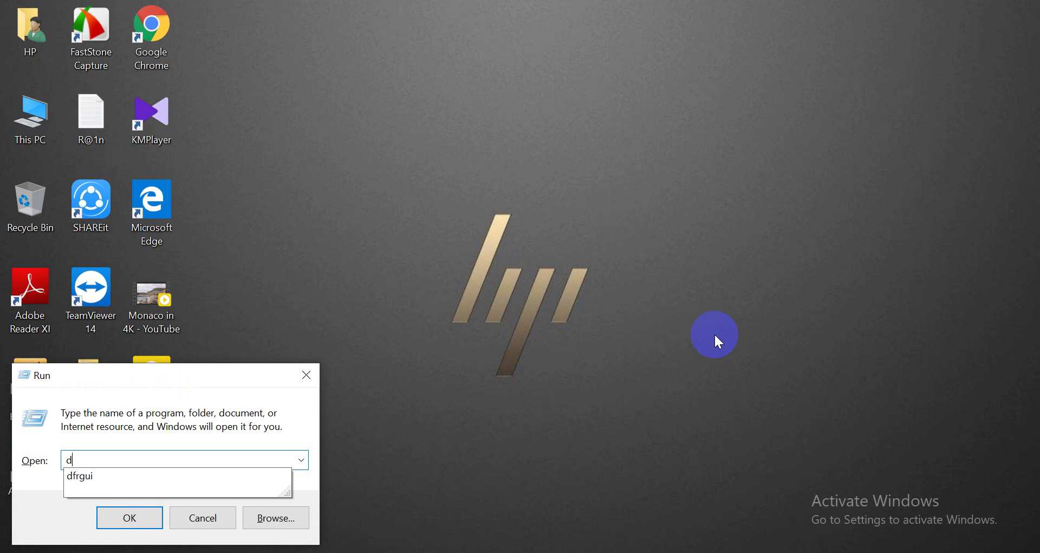
pyautogui.write('evmgmt.m')
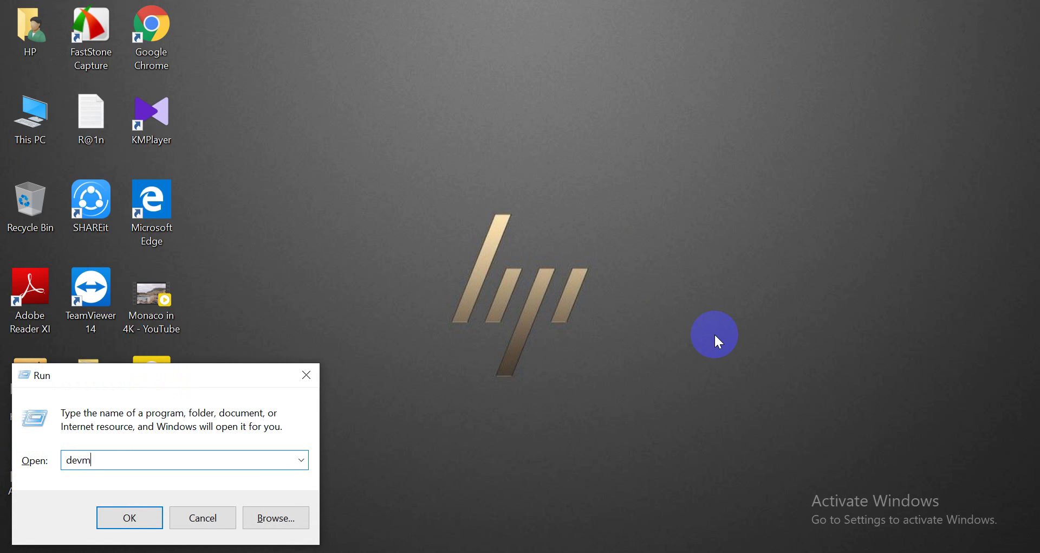
pyautogui.write('sc')
pyautogui.press('Return')
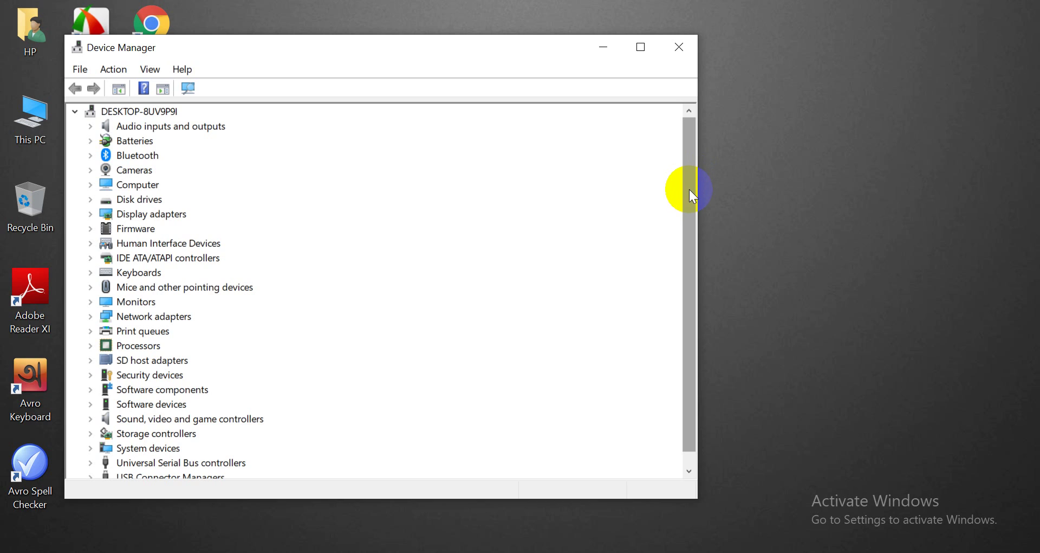
pyautogui.moveTo(692, 185); pyautogui.dragTo(690, 193)
pyautogui.moveTo(684, 276); pyautogui.dragTo(720, 6)
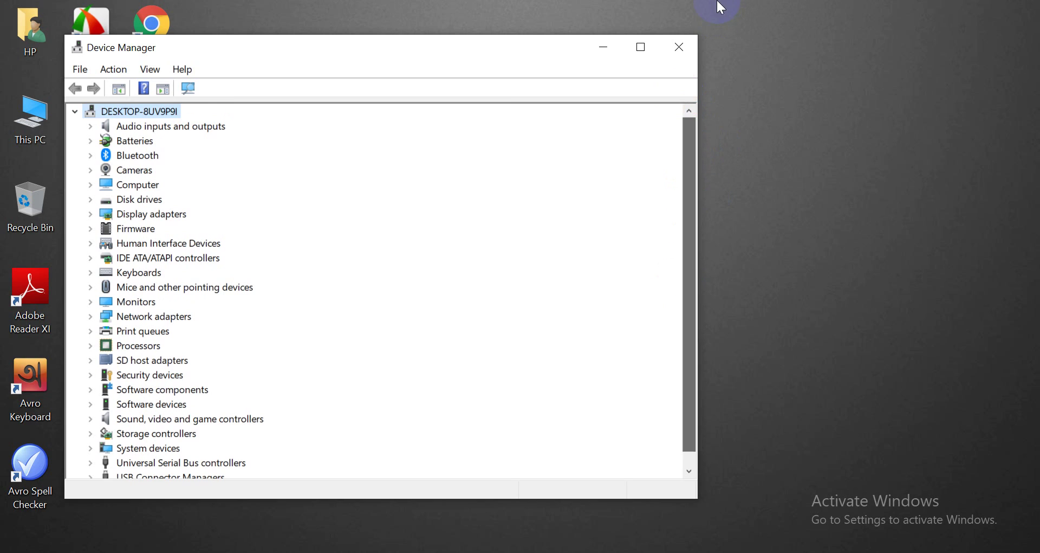
pyautogui.click(677, 45)
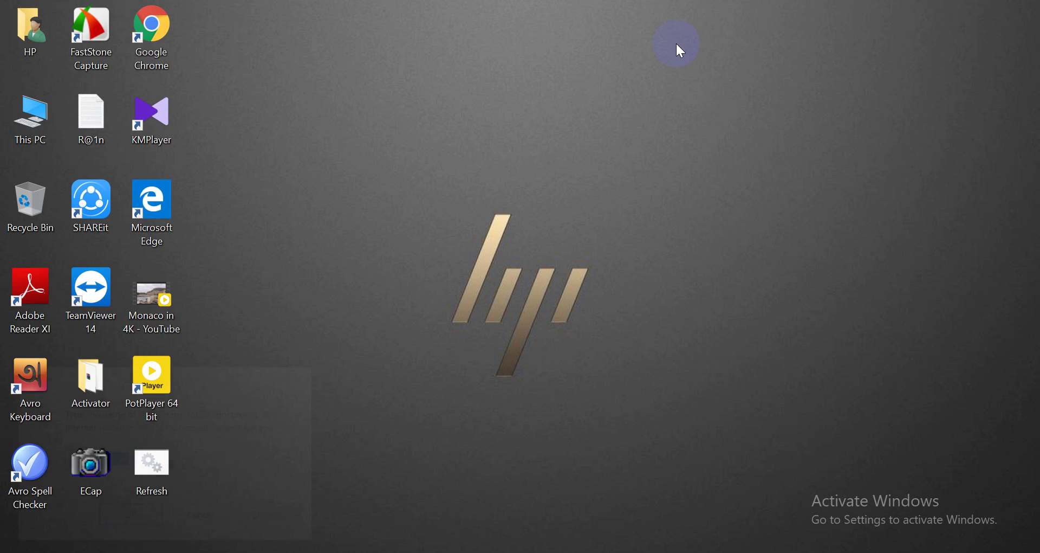
# Replace the previous entry in the Run dialog with msconfig and launch System Configuration.
pyautogui.press('super+r')
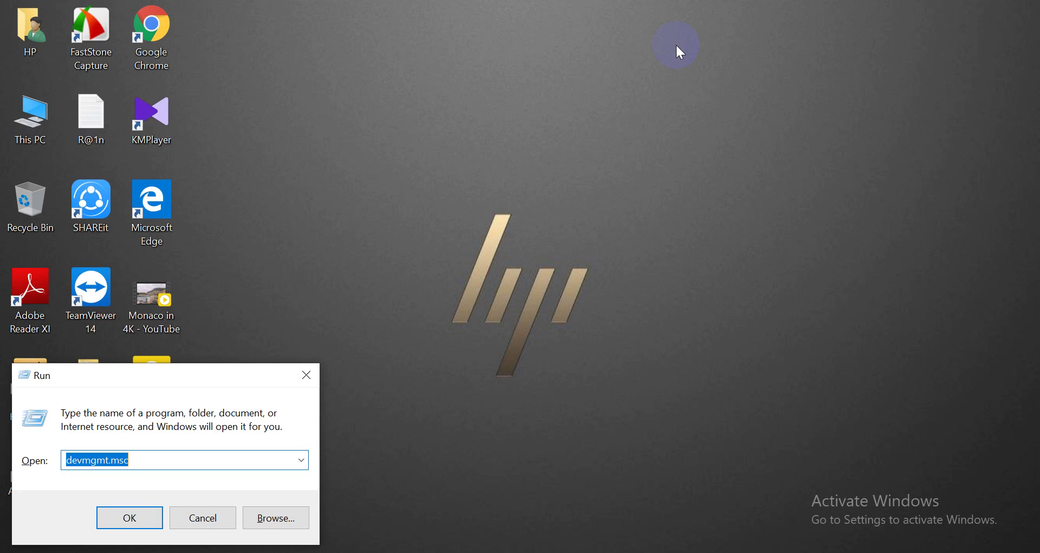
pyautogui.click(676, 46)
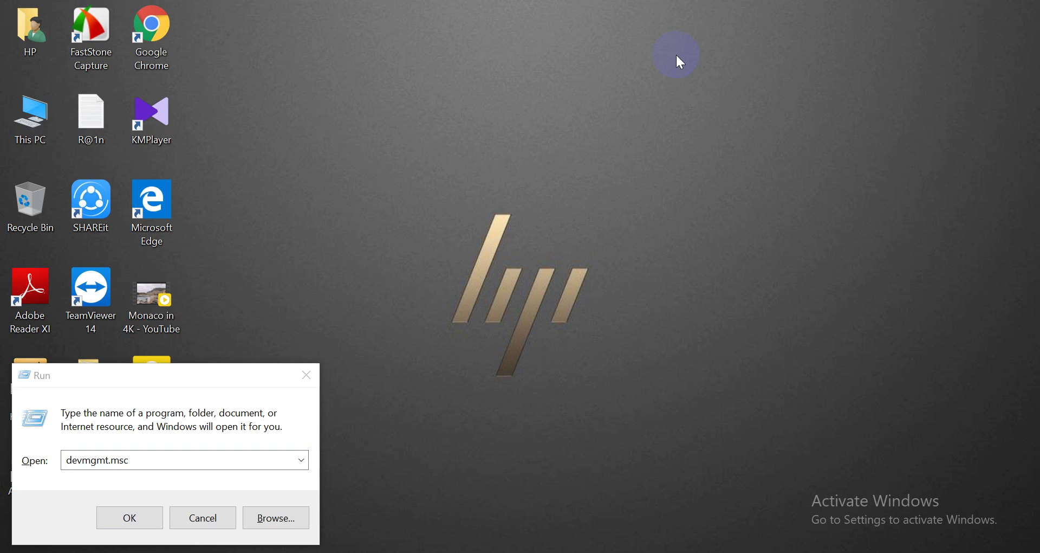
pyautogui.click(185, 460)
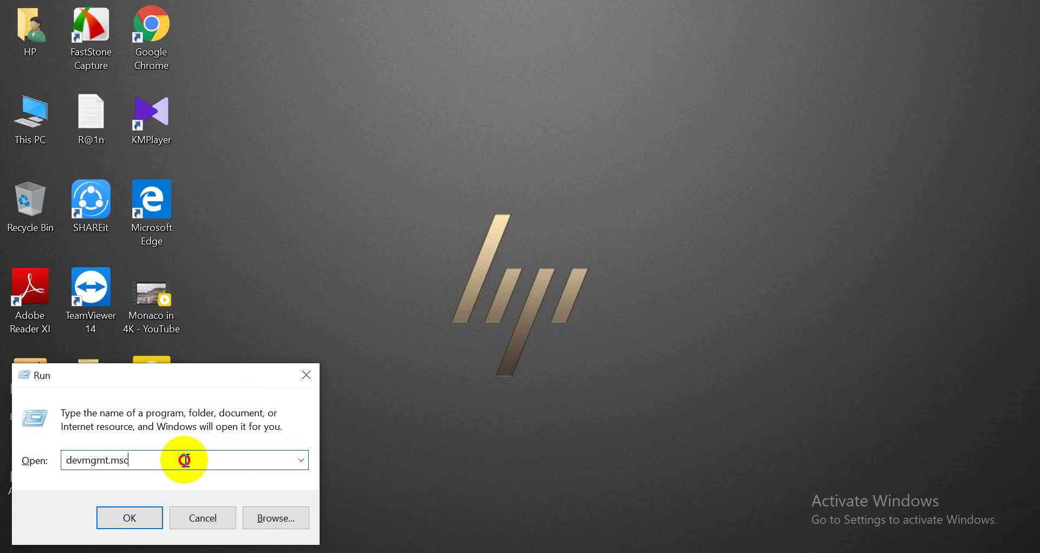
pyautogui.press('BackSpace')
pyautogui.press('BackSpace')
pyautogui.press('BackSpace')
pyautogui.press('BackSpace')
pyautogui.press('BackSpace')
pyautogui.press('BackSpace')
pyautogui.press('BackSpace')
pyautogui.press('BackSpace')
pyautogui.press('BackSpace')
pyautogui.press('BackSpace')
pyautogui.press('BackSpace')
pyautogui.click(186, 459)
pyautogui.write('ms')
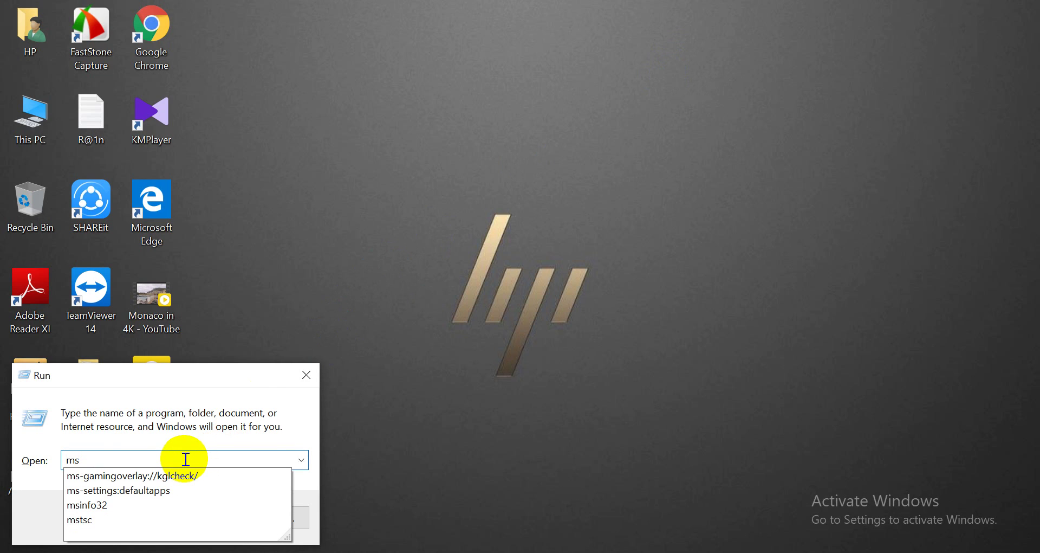
pyautogui.write('config')
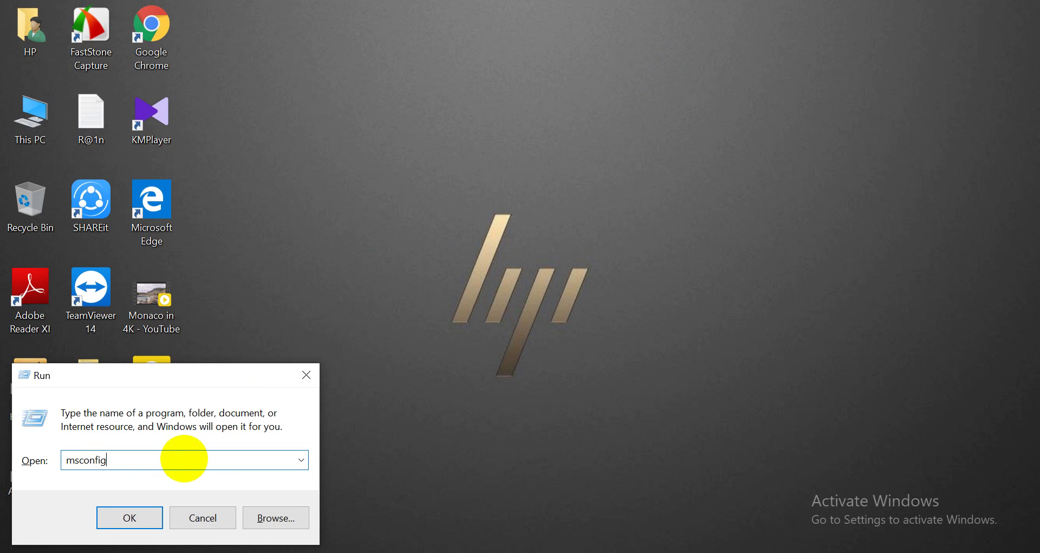
pyautogui.press('Return')
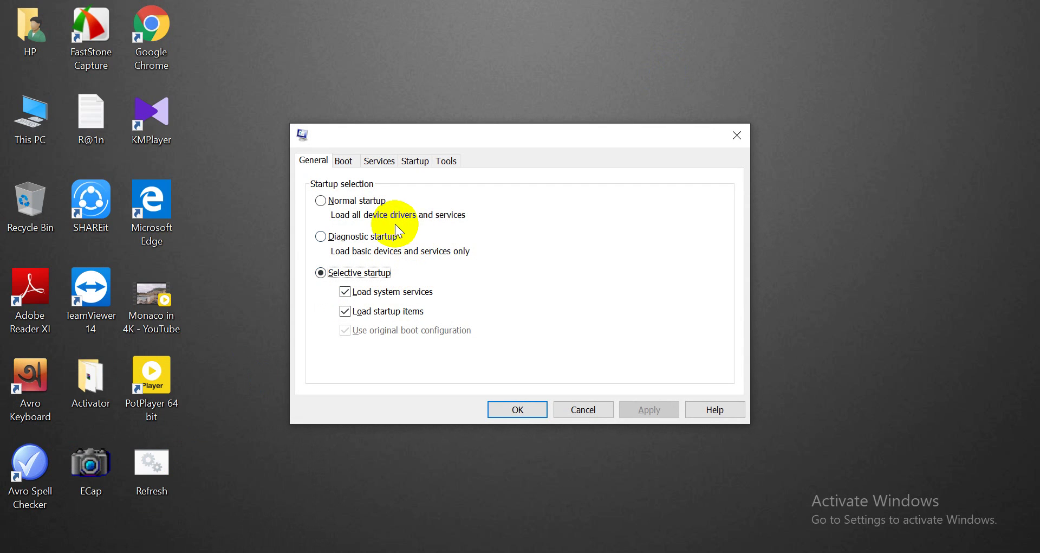
# Examine the boot options, services list, startup section and available tools in System Configuration, and cancel the dialog.
pyautogui.click(344, 162)
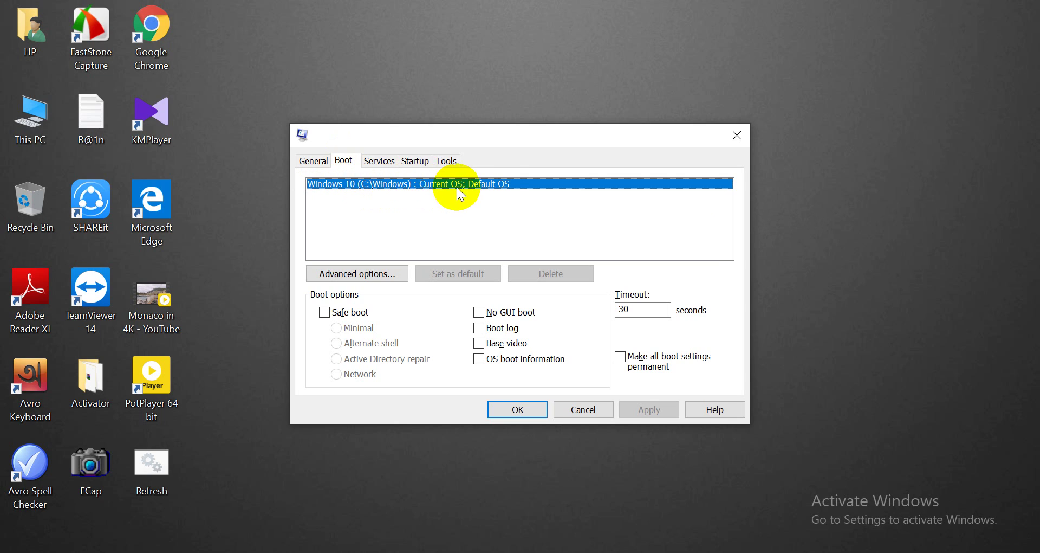
pyautogui.click(377, 161)
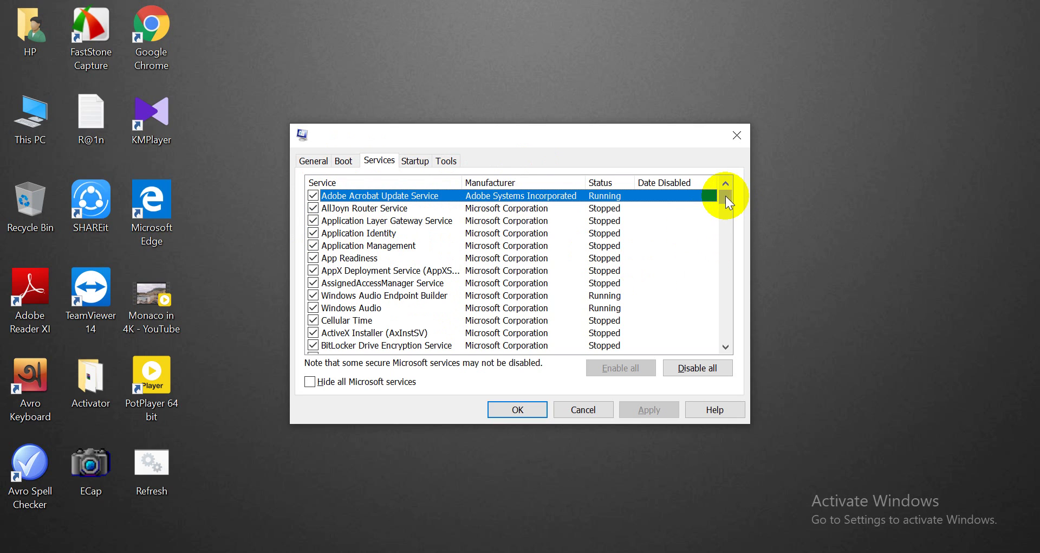
pyautogui.moveTo(725, 198)
pyautogui.mouseDown()
pyautogui.moveTo(727, 264)
pyautogui.moveTo(727, 187)
pyautogui.mouseUp()
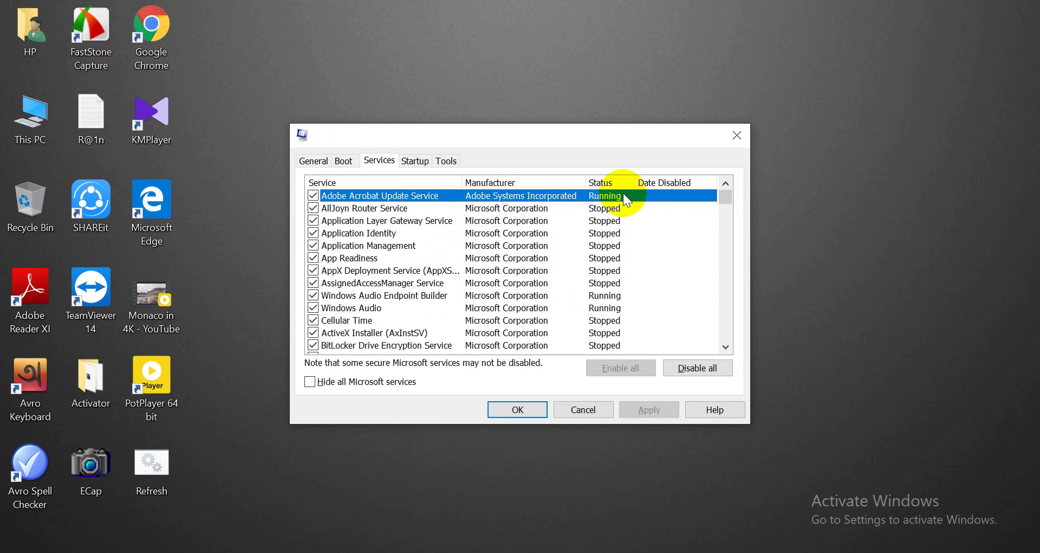
pyautogui.click(418, 160)
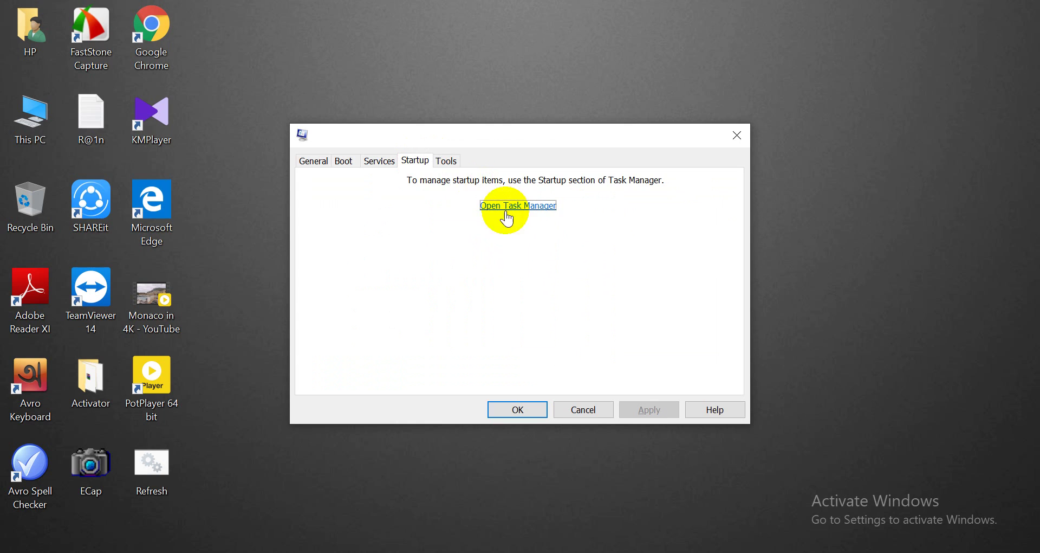
pyautogui.click(447, 161)
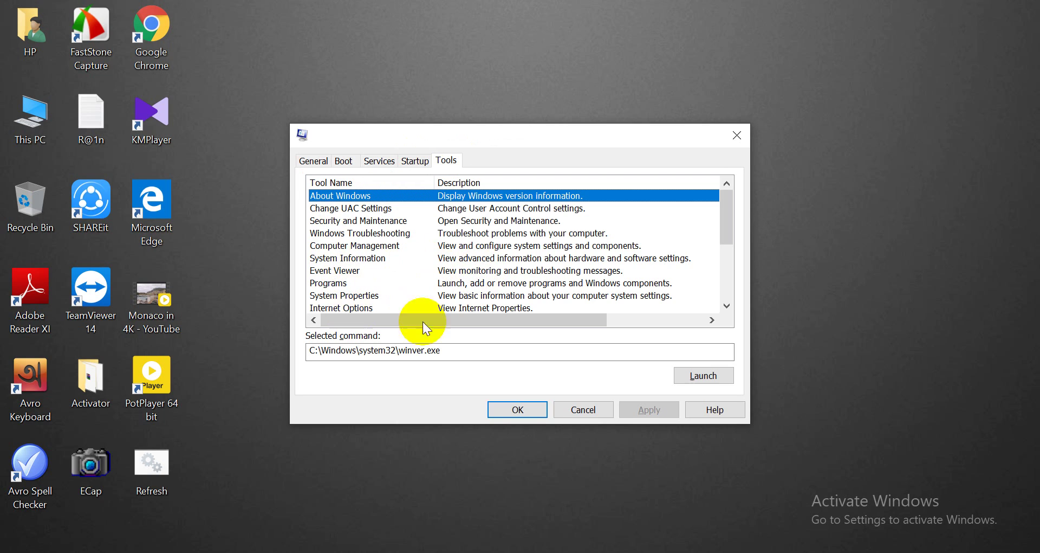
pyautogui.click(593, 413)
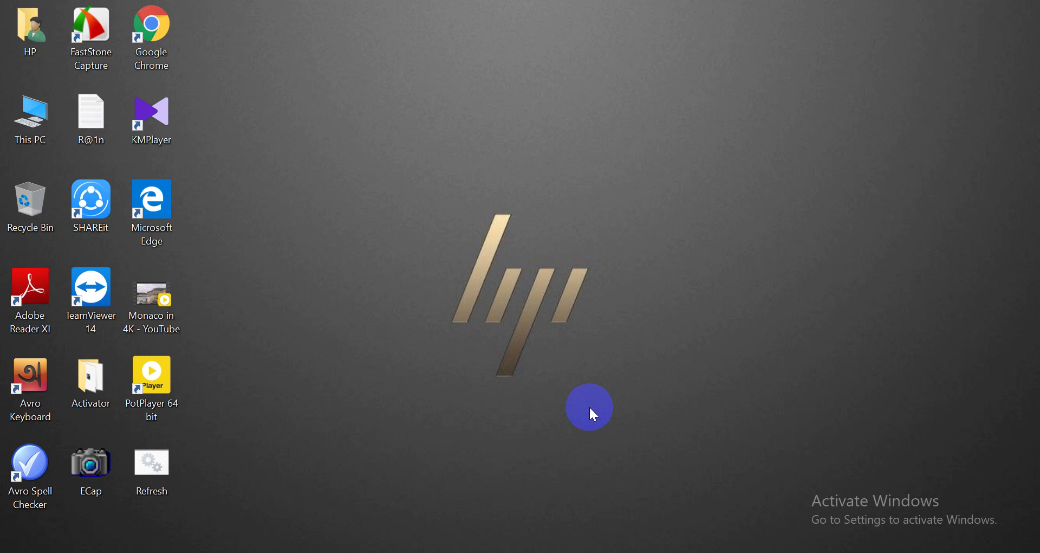
# Run sysdm.cpl to open System Properties, and view the computer name and domain change dialog before closing that dialog.
pyautogui.press('super+r')
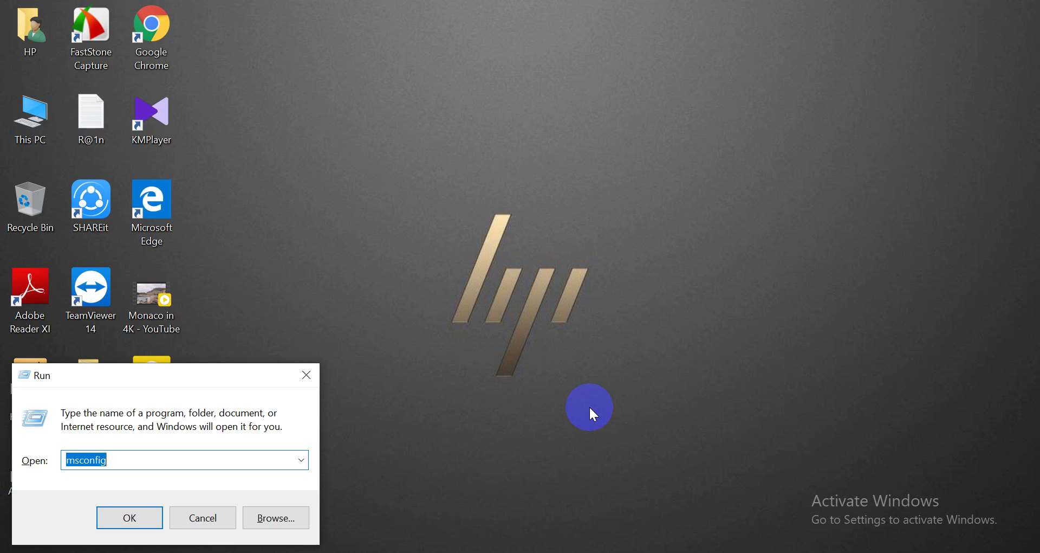
pyautogui.write('sys')
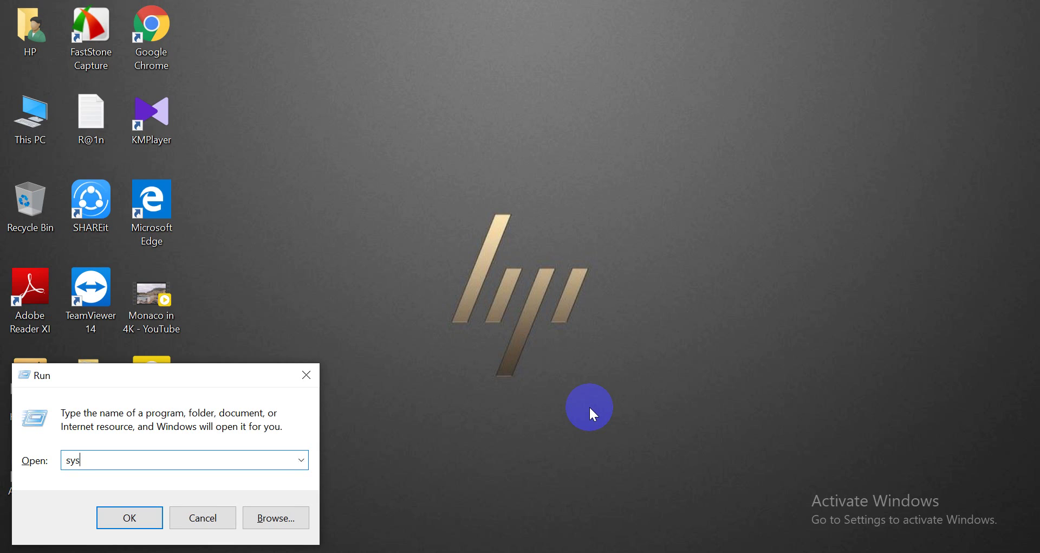
pyautogui.write('dm.cpl')
pyautogui.press('Return')
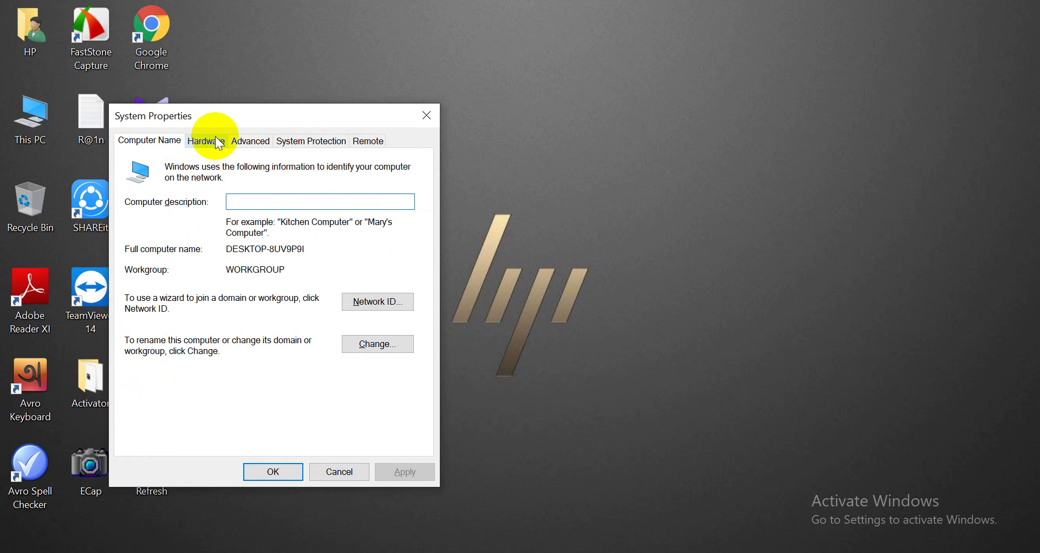
pyautogui.click(363, 346)
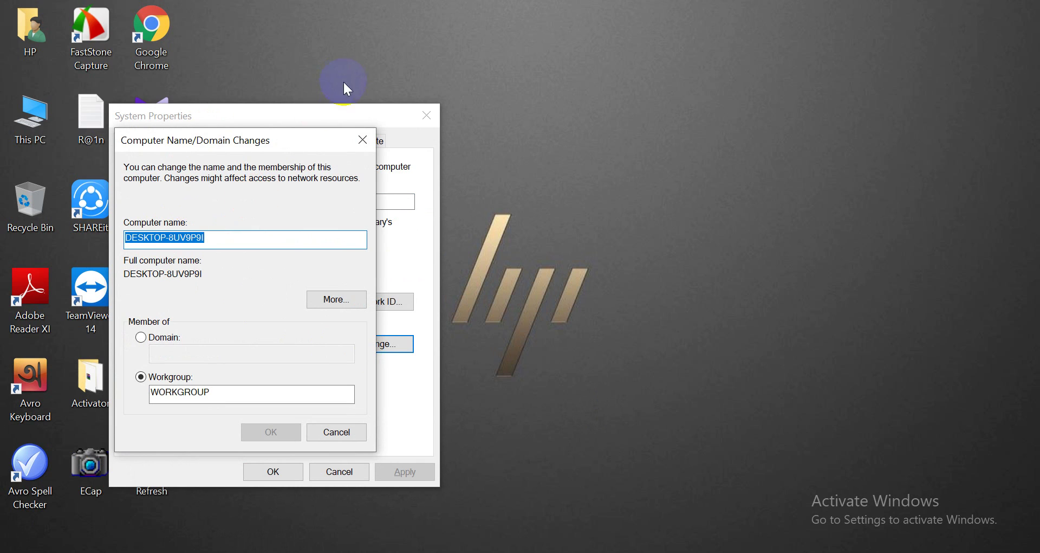
pyautogui.click(357, 141)
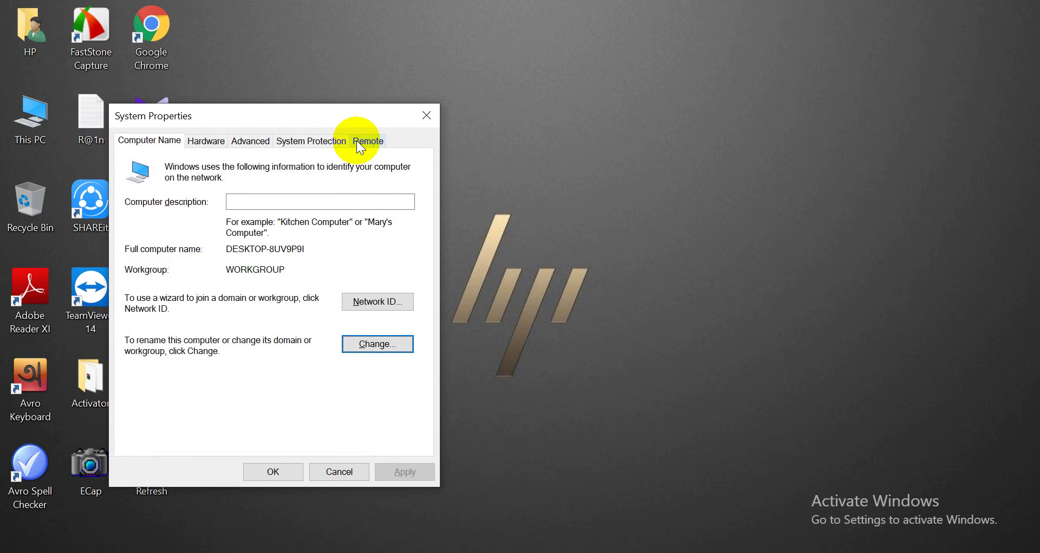
# Review the hardware, advanced, system protection and remote settings in System Properties, and cancel the dialog.
pyautogui.click(205, 142)
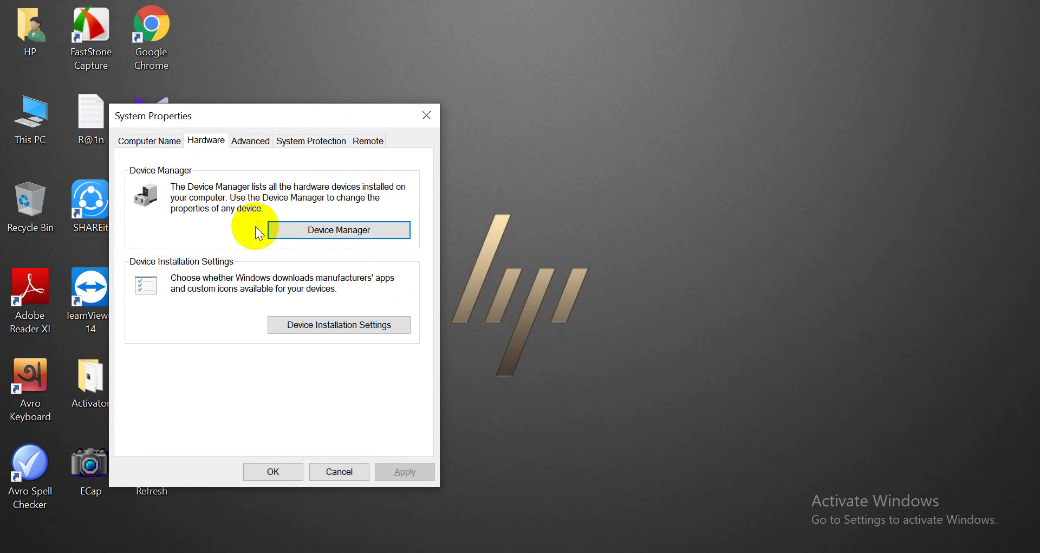
pyautogui.click(247, 144)
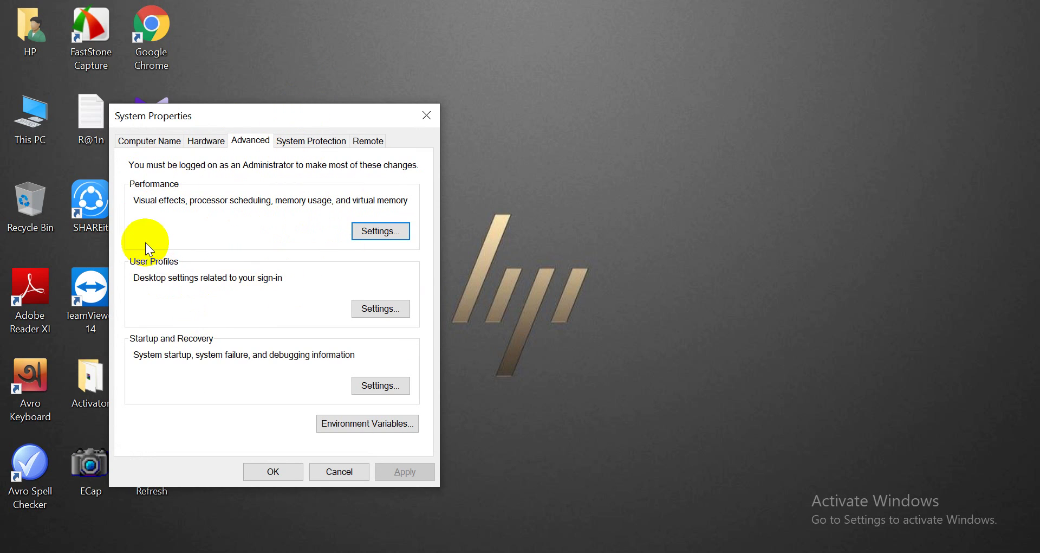
pyautogui.click(312, 142)
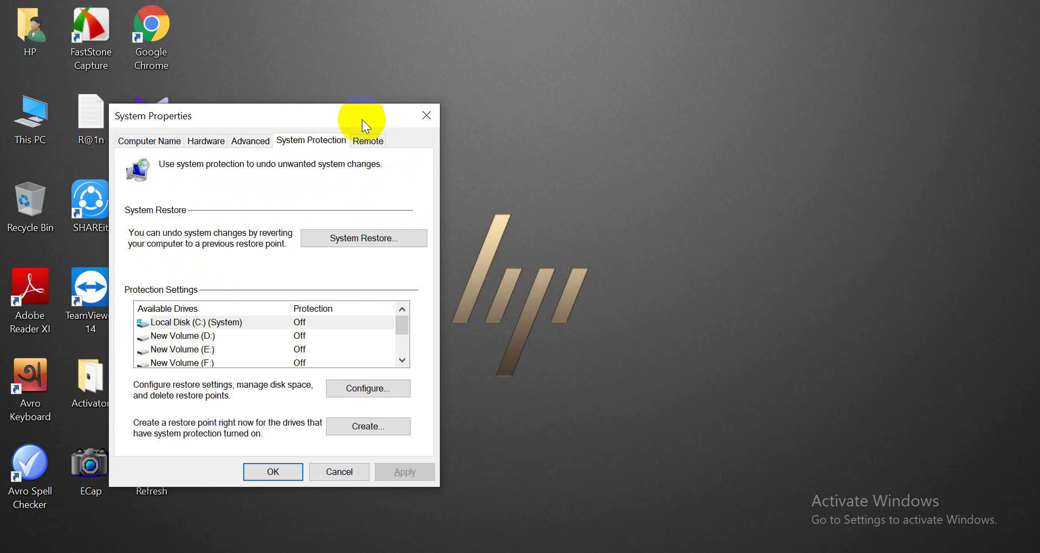
pyautogui.click(363, 142)
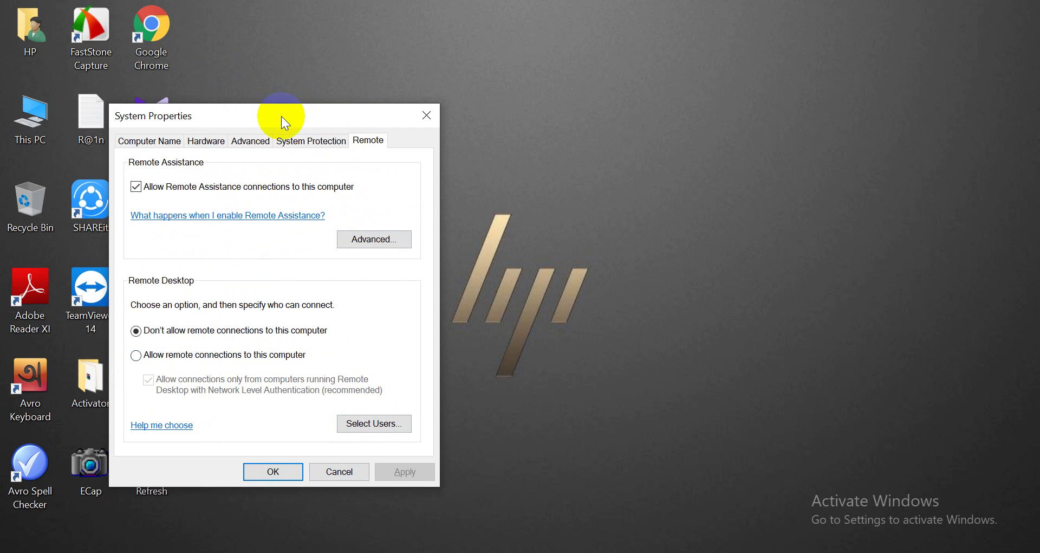
pyautogui.click(343, 473)
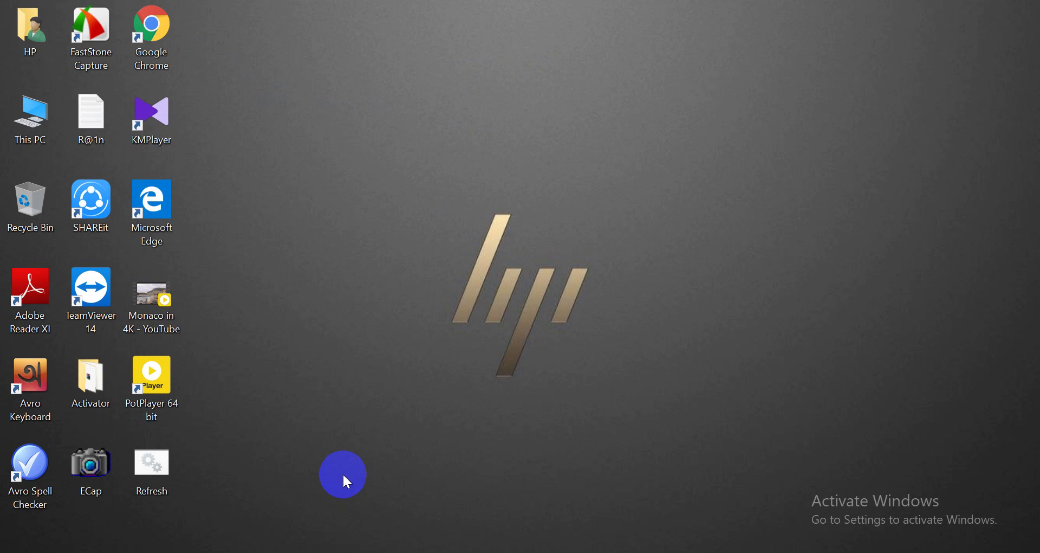
# Replace the previous entry in the Run dialog with firewall.cpl and launch Windows Defender Firewall.
pyautogui.press('super+r')
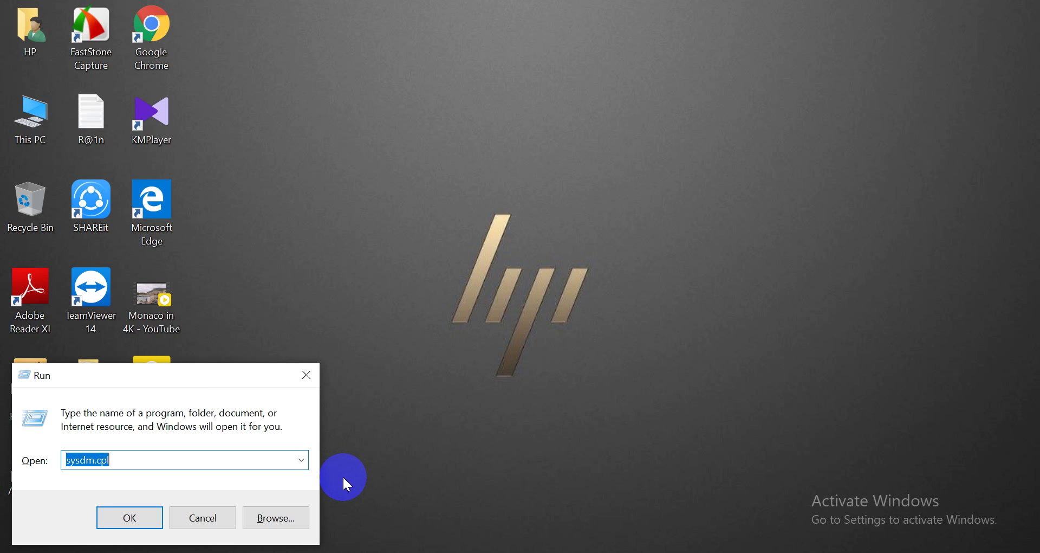
pyautogui.click(344, 478)
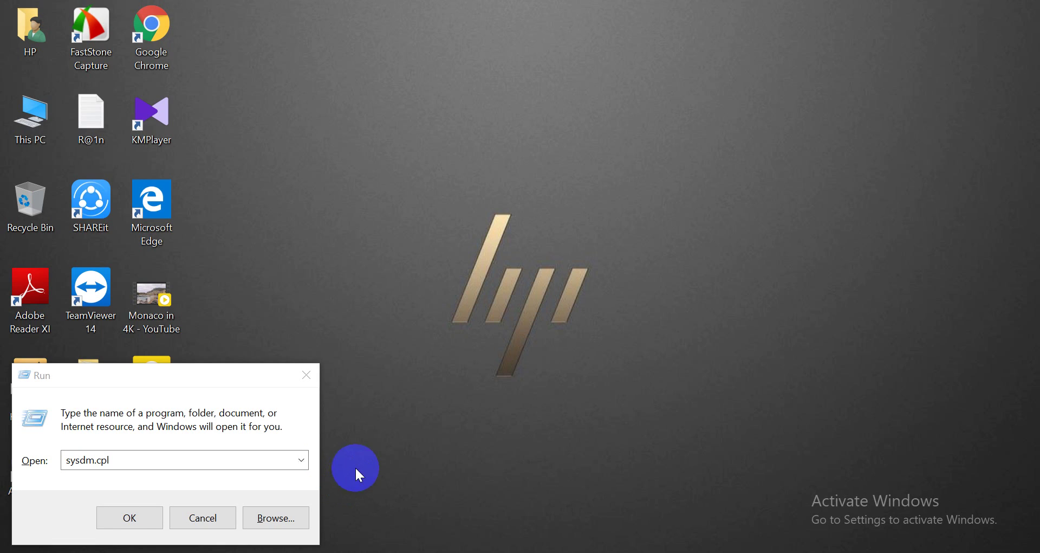
pyautogui.click(278, 461)
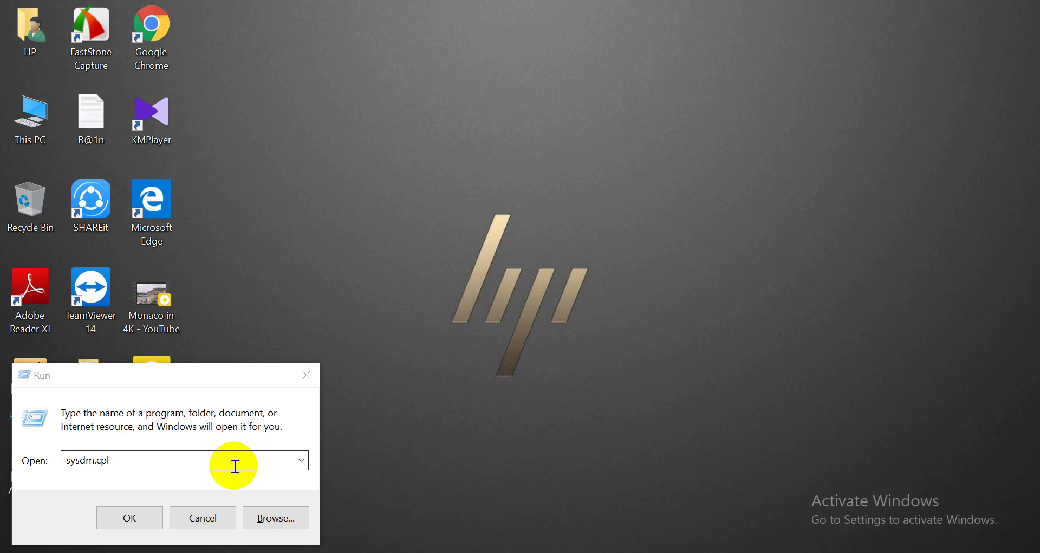
pyautogui.press('BackSpace')
pyautogui.press('BackSpace')
pyautogui.press('BackSpace')
pyautogui.press('BackSpace')
pyautogui.press('BackSpace')
pyautogui.press('BackSpace')
pyautogui.press('BackSpace')
pyautogui.press('BackSpace')
pyautogui.press('BackSpace')
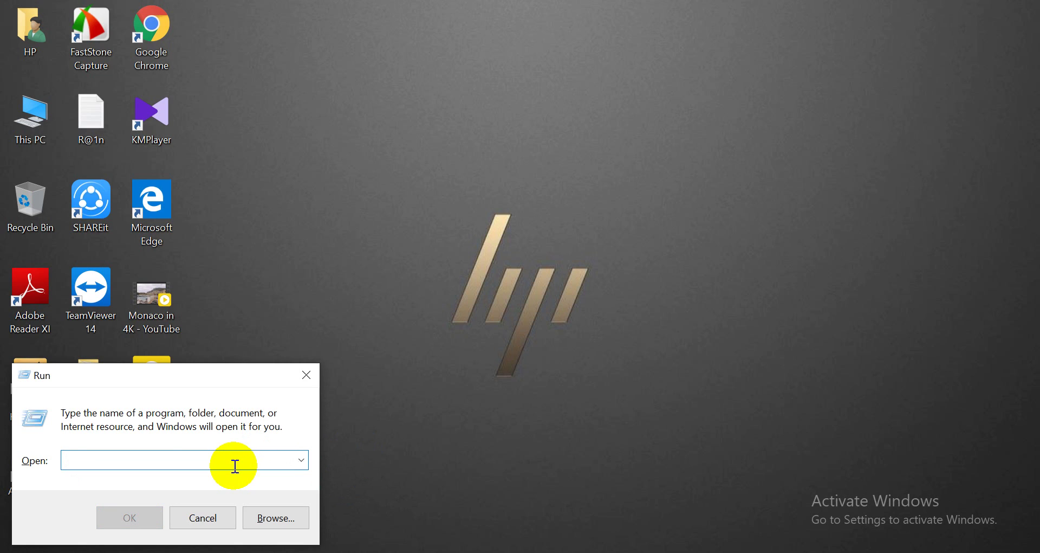
pyautogui.write('fi')
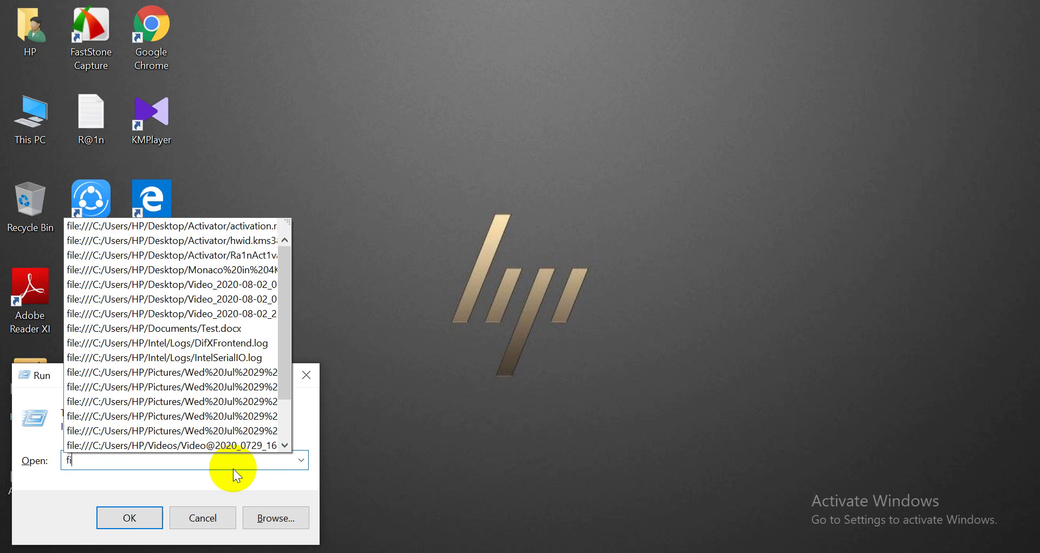
pyautogui.write('rewall.cpl')
pyautogui.press('Return')
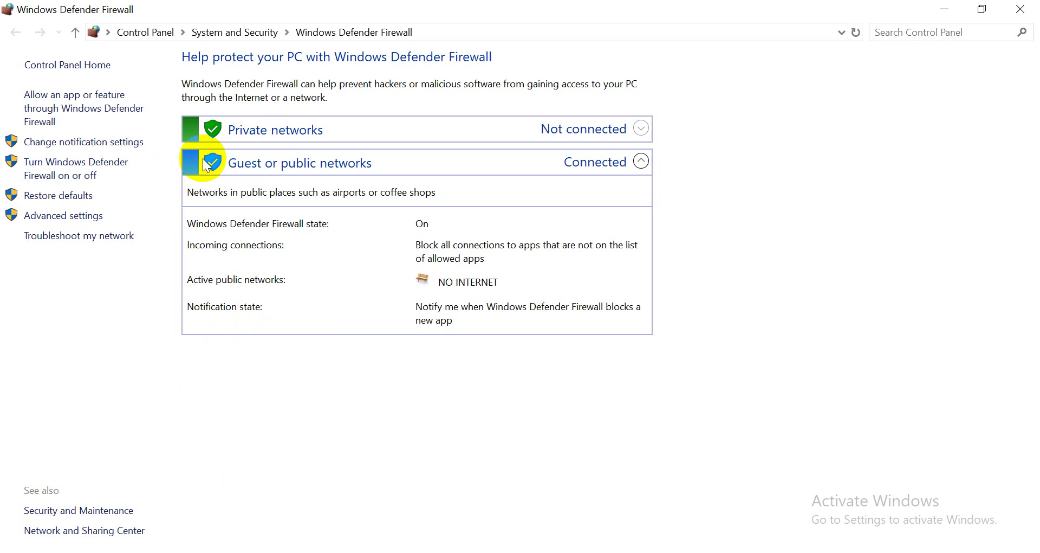
# Select turning off Windows Defender Firewall for both private and public networks in its customization settings, and close the window without applying.
pyautogui.click(64, 170)
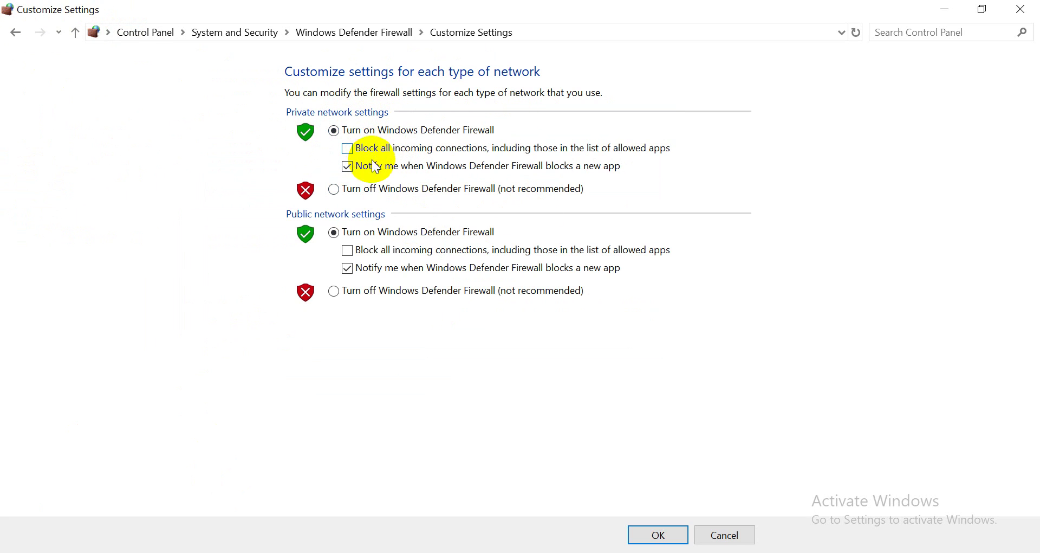
pyautogui.click(335, 189)
pyautogui.click(334, 291)
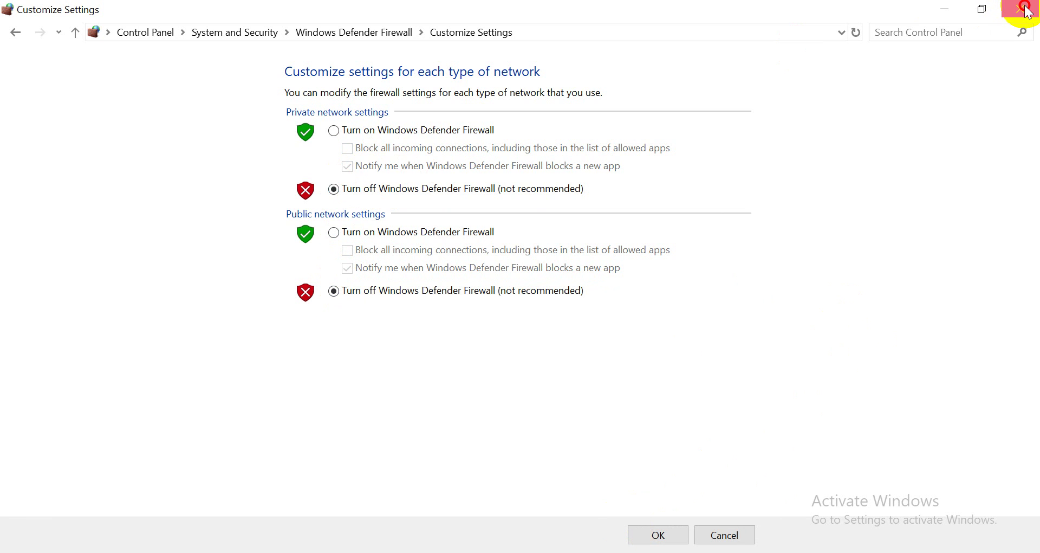
pyautogui.click(1027, 11)
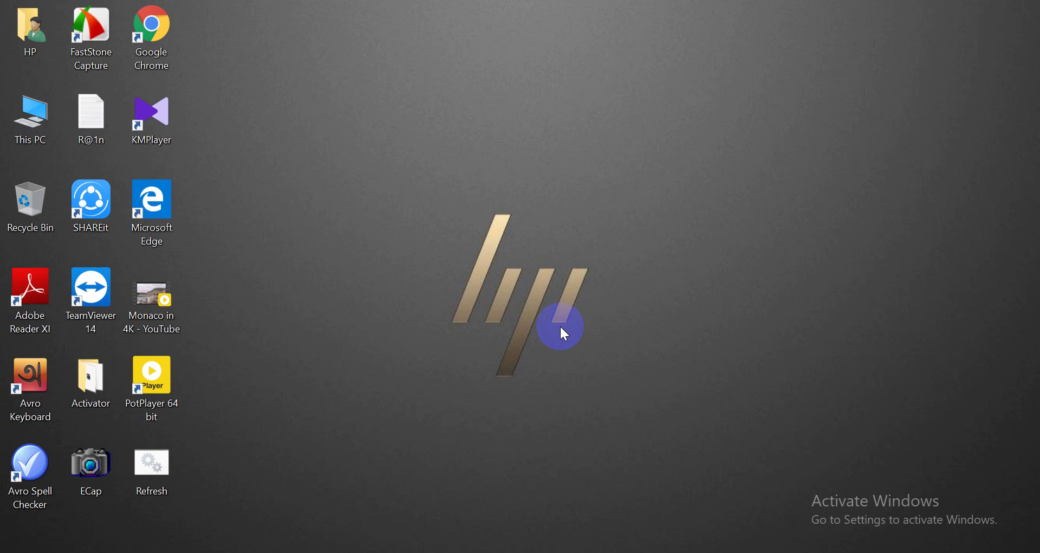